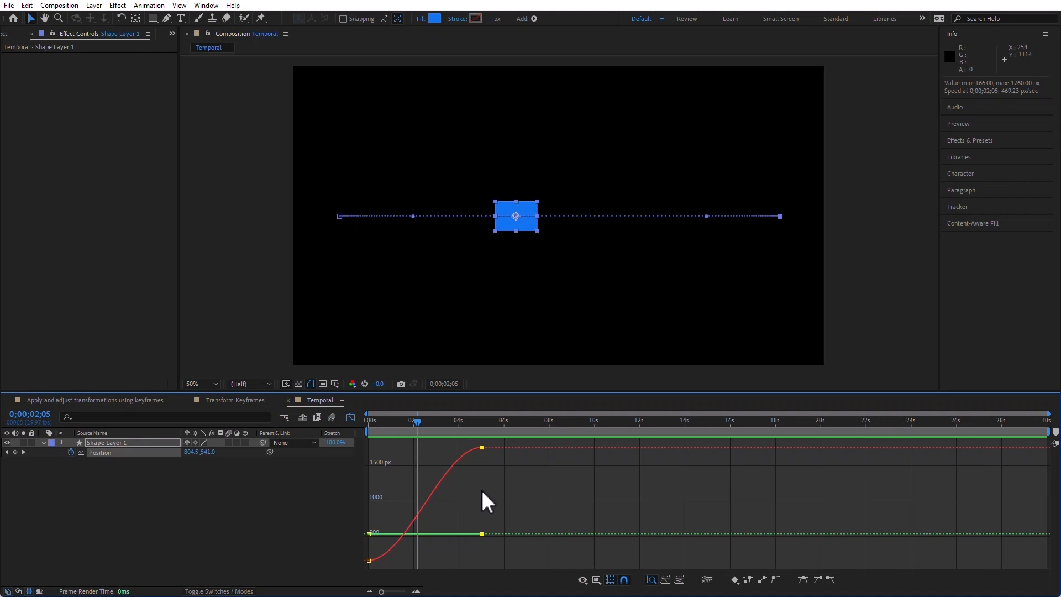
# Switch the graph editor to the Speed Graph for the blue rectangle's Position animation.
pyautogui.click(584, 580)
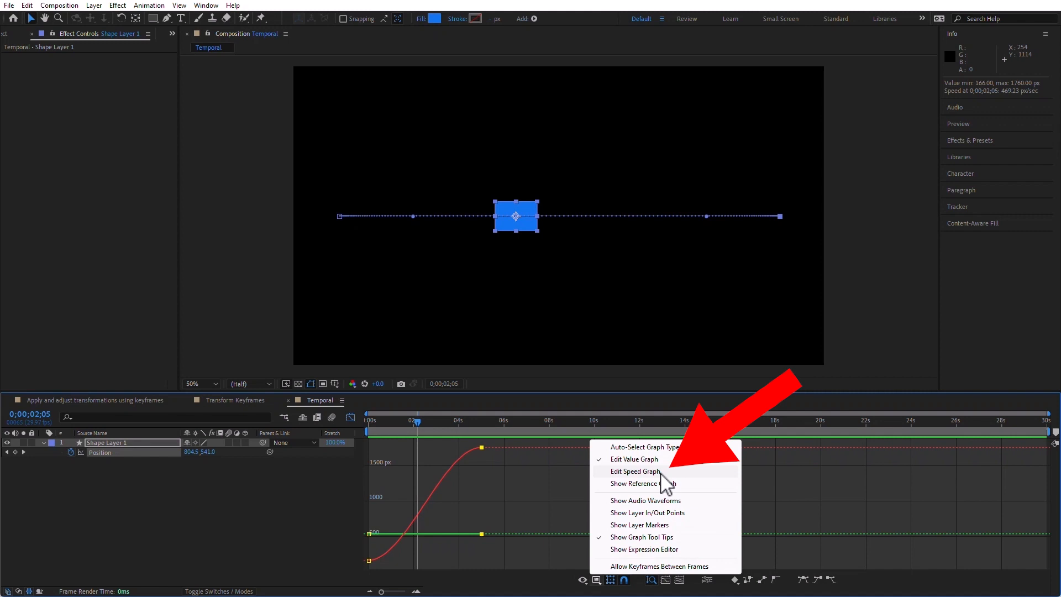
pyautogui.click(635, 472)
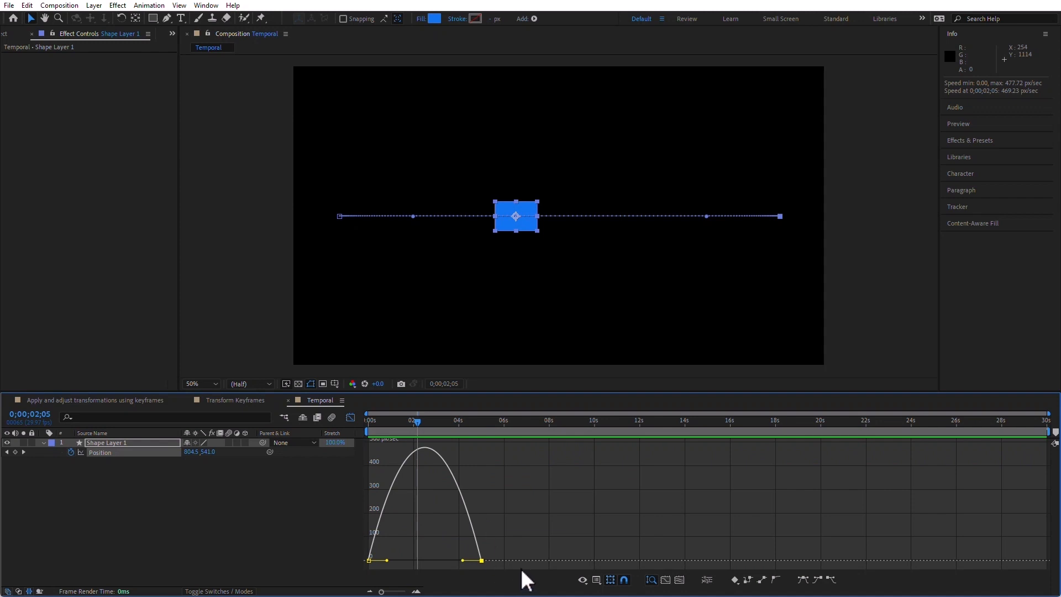
pyautogui.moveTo(424, 447)
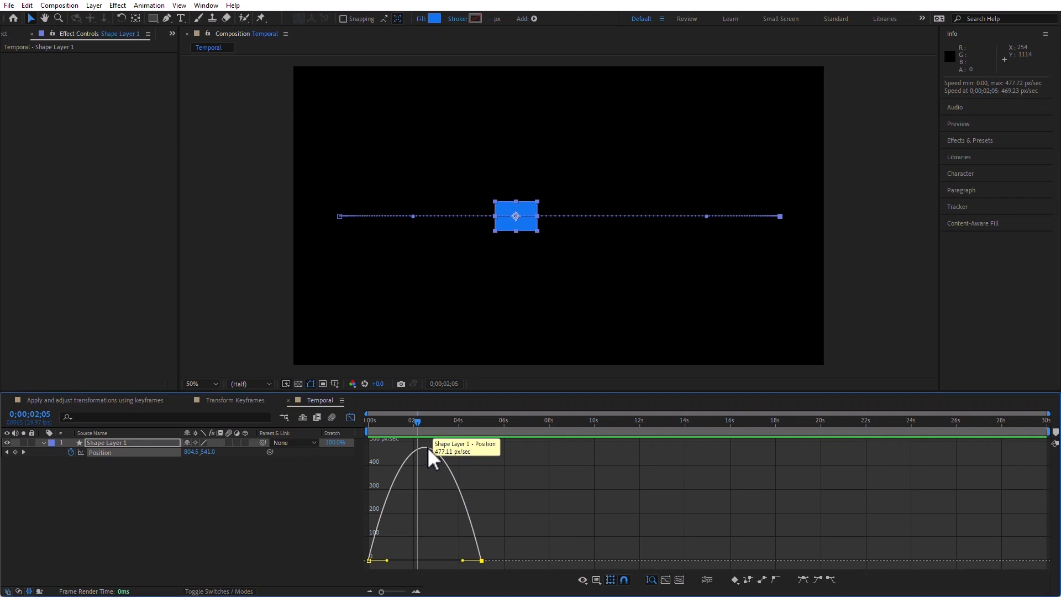
# Lengthen the first Position keyframe's influence handle so speed peaks at about 4 seconds, and preview the motion from the start.
pyautogui.moveTo(389, 560); pyautogui.dragTo(464, 556)
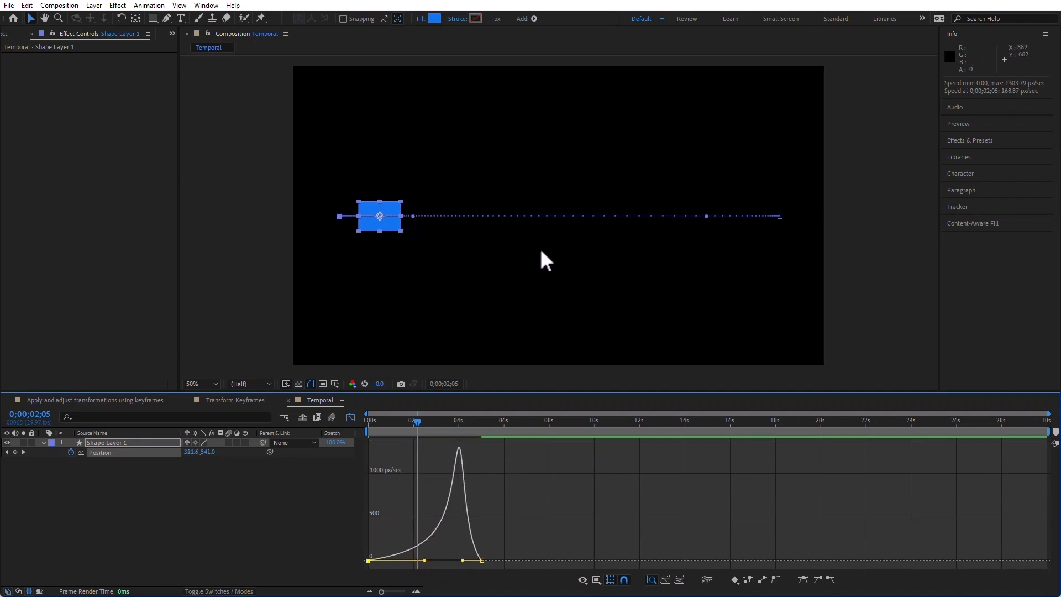
pyautogui.press('Home')
pyautogui.press('space')
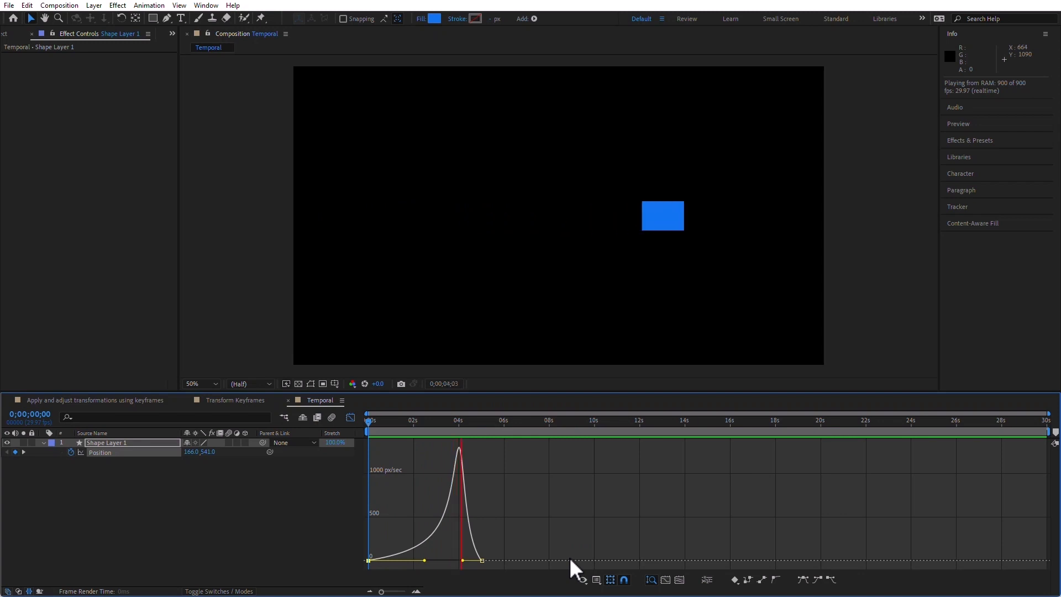
pyautogui.press('space')
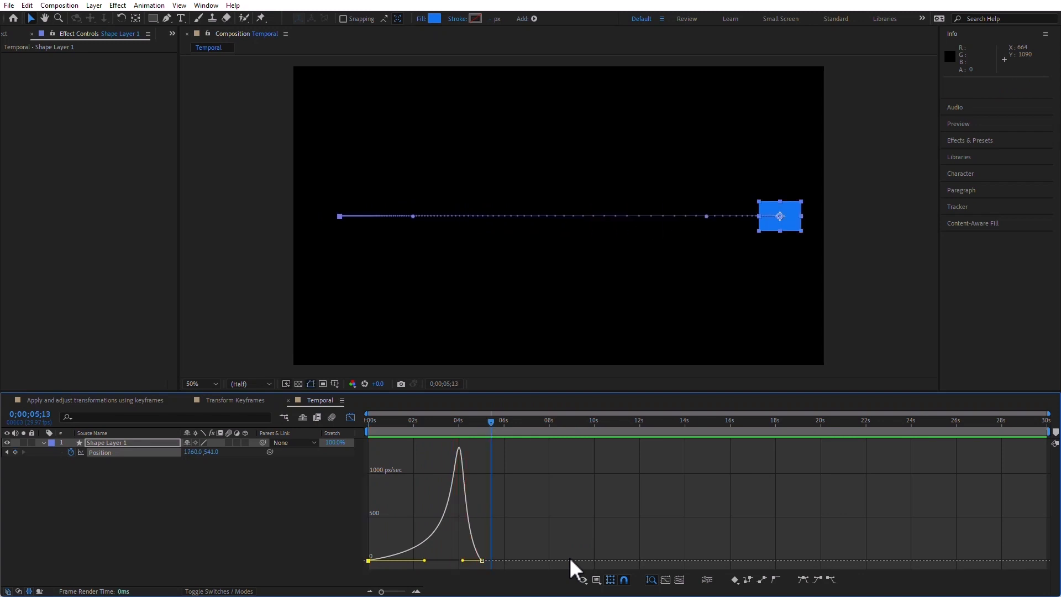
# Raise the last Position keyframe's incoming speed steeply, shorten the first keyframe's influence handle, and preview the motion from the start.
pyautogui.moveTo(565, 558)
pyautogui.click(462, 559)
pyautogui.click(482, 562)
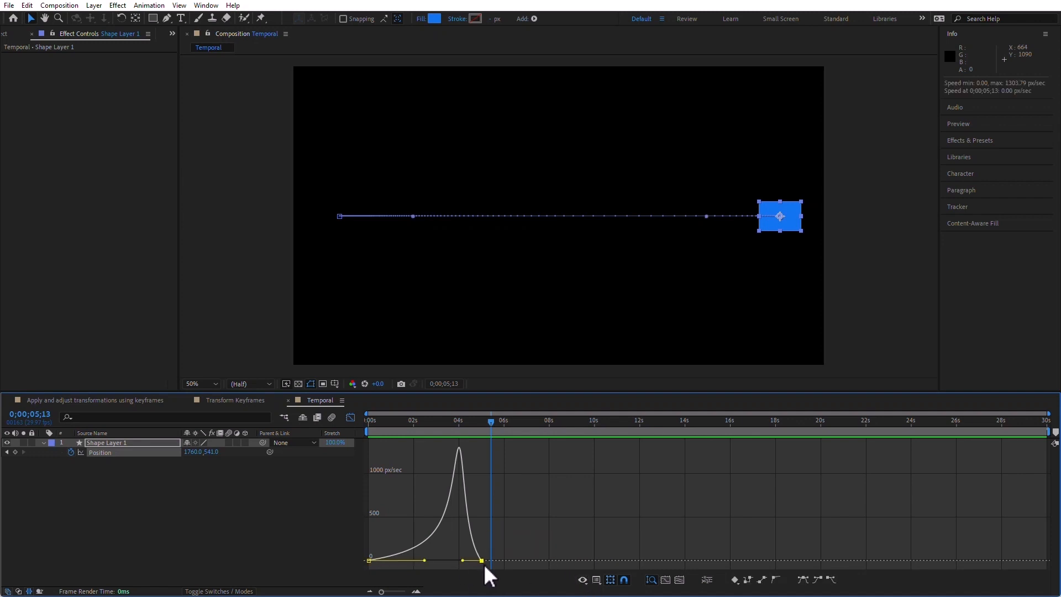
pyautogui.moveTo(464, 560); pyautogui.dragTo(471, 363)
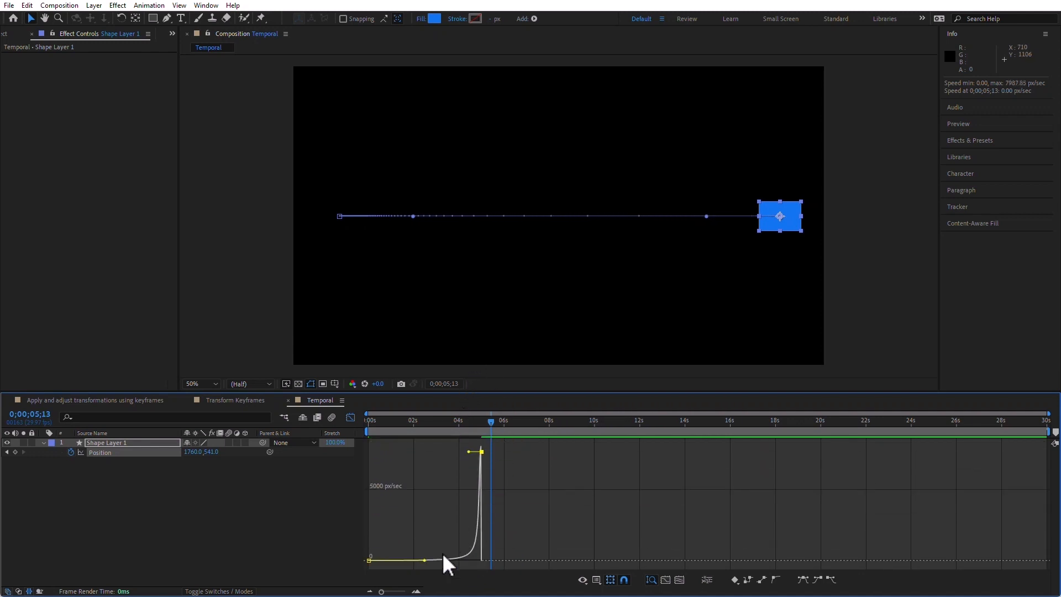
pyautogui.moveTo(424, 560); pyautogui.dragTo(371, 560)
pyautogui.press('Home')
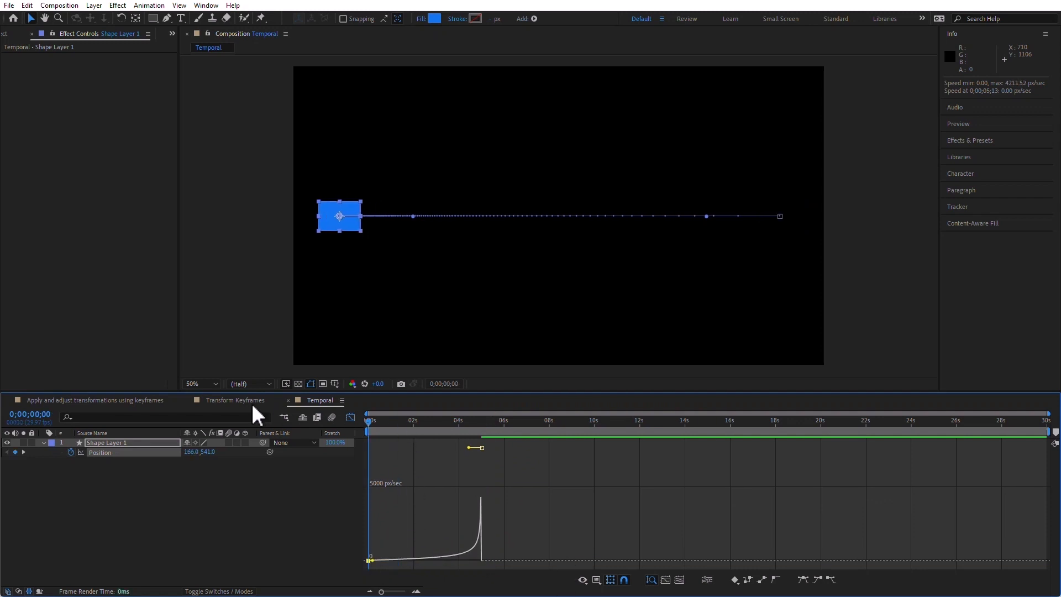
pyautogui.press('space')
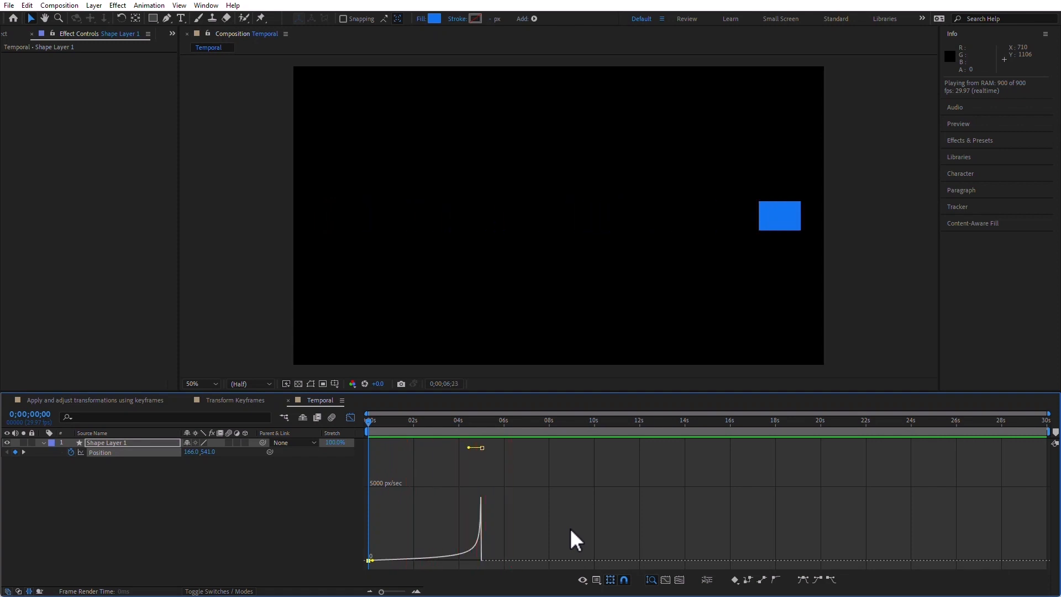
pyautogui.press('space')
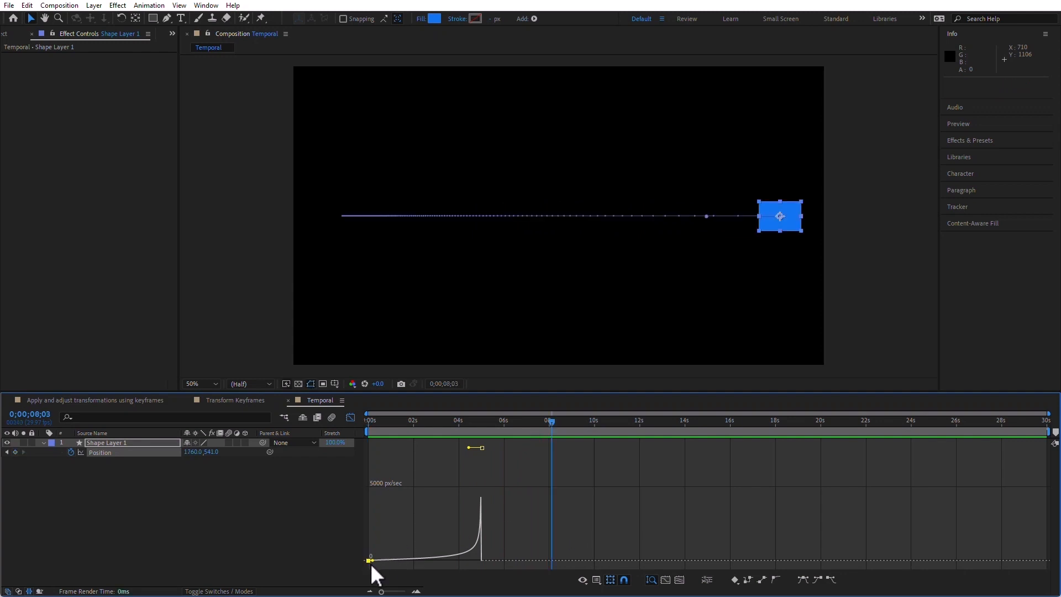
# Reshape the Position speed curve to zero speed at both keyframes with a sharp central peak, and preview the motion from the start.
pyautogui.moveTo(373, 559); pyautogui.dragTo(378, 449)
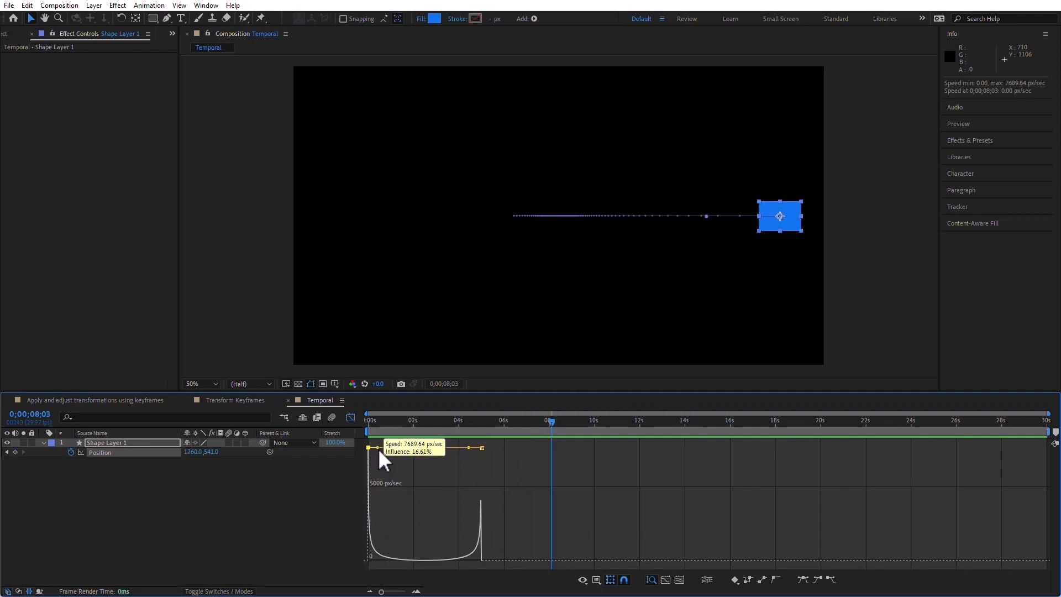
pyautogui.moveTo(469, 447); pyautogui.dragTo(420, 562)
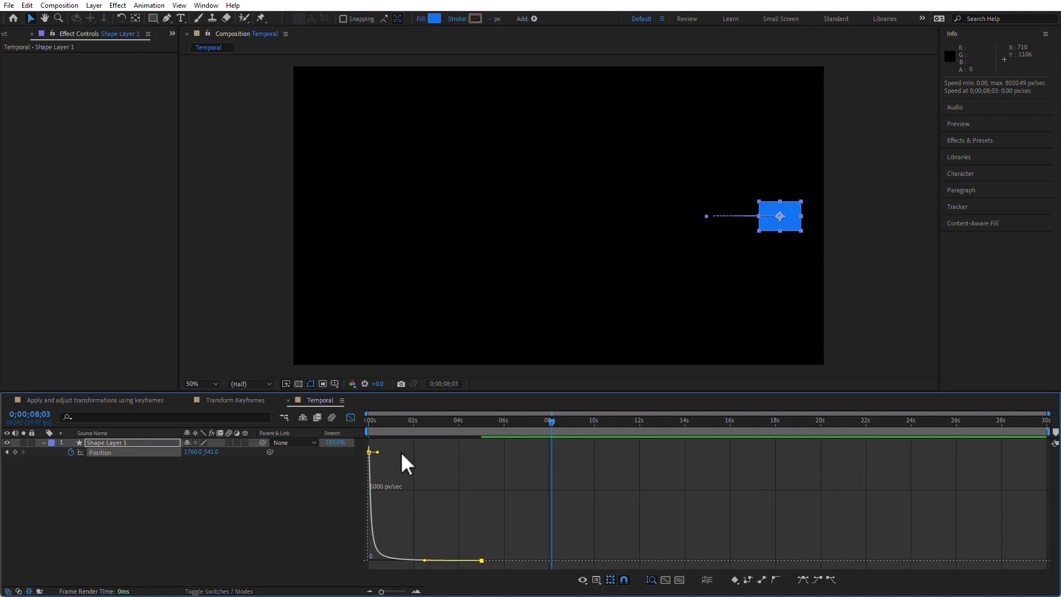
pyautogui.moveTo(378, 453); pyautogui.dragTo(426, 562)
pyautogui.moveTo(412, 424); pyautogui.dragTo(360, 414)
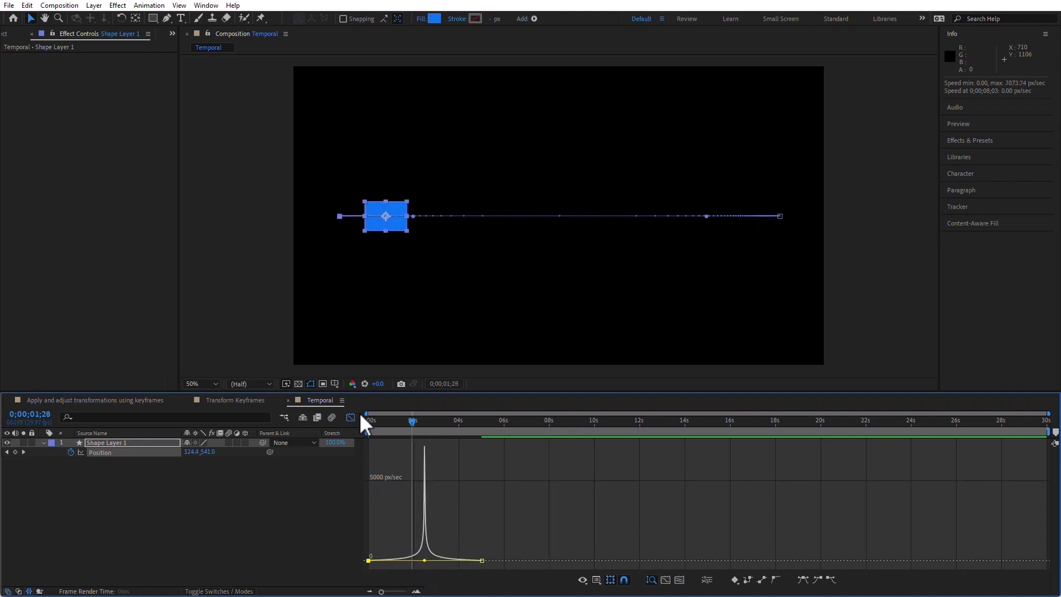
pyautogui.press('space')
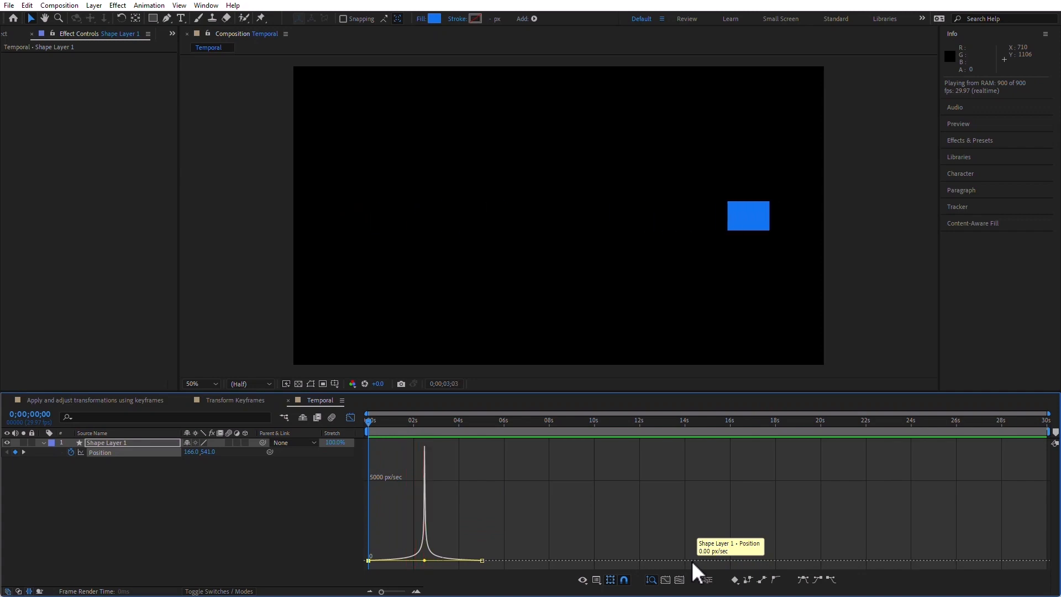
pyautogui.press('space')
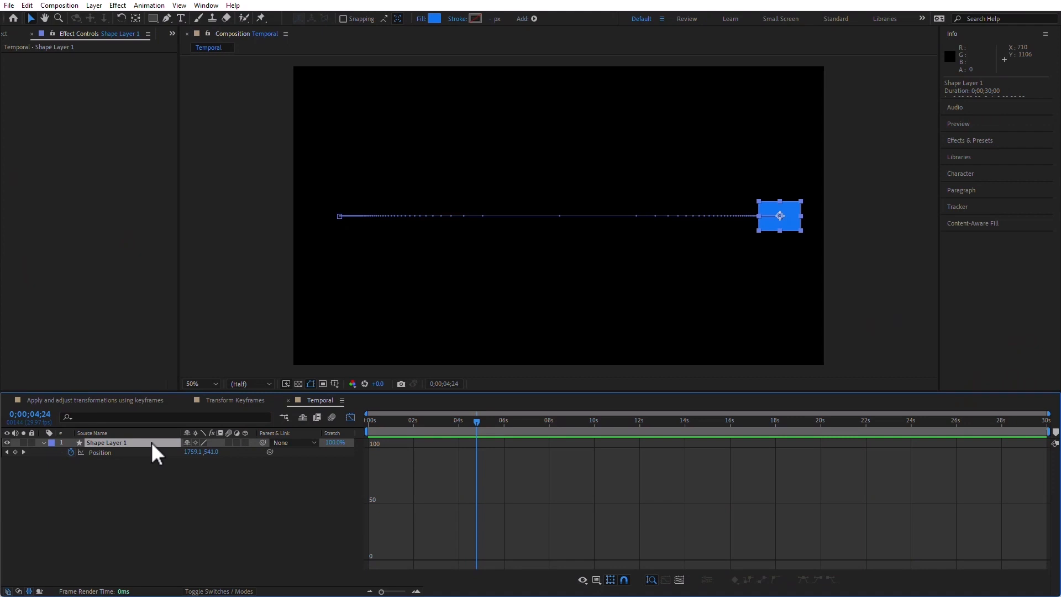
# Delete the blue rectangle's shape layer from the Temporal composition.
pyautogui.press('Delete')
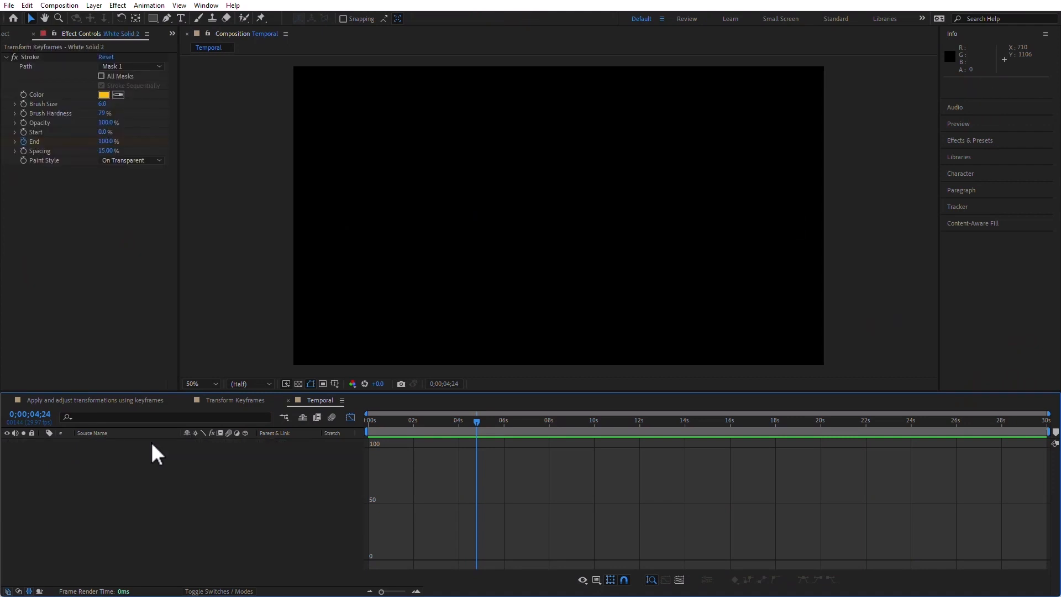
pyautogui.click(169, 18)
pyautogui.moveTo(404, 175); pyautogui.dragTo(545, 218)
pyautogui.hotkey('ctrl', 'z')
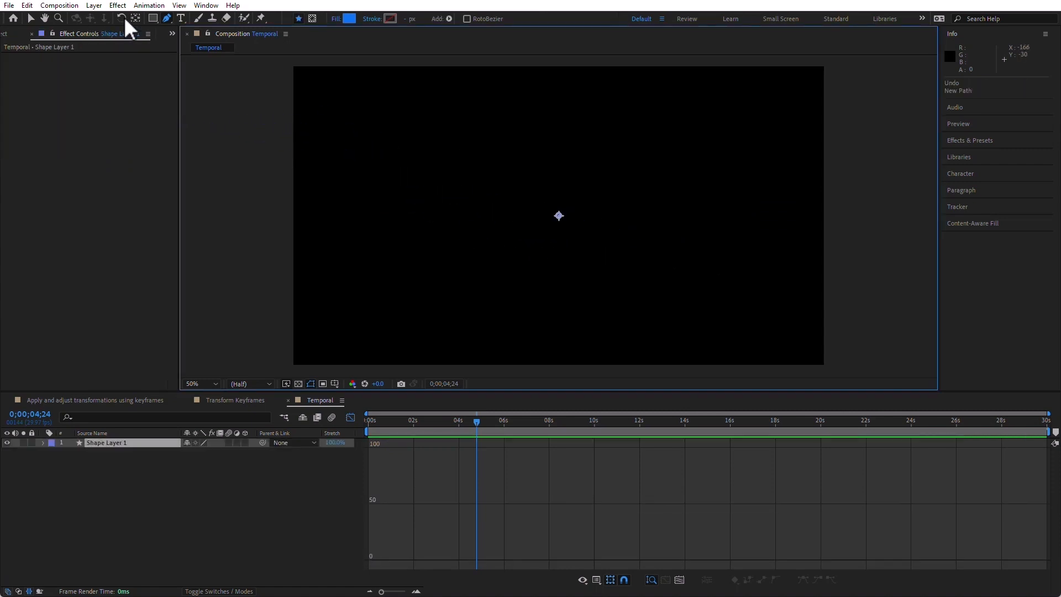
# Draw a thin horizontal blue bar about 930 px wide and 50 px high with the Rectangle tool, and center its anchor point.
pyautogui.click(152, 18)
pyautogui.moveTo(451, 187); pyautogui.dragTo(709, 201)
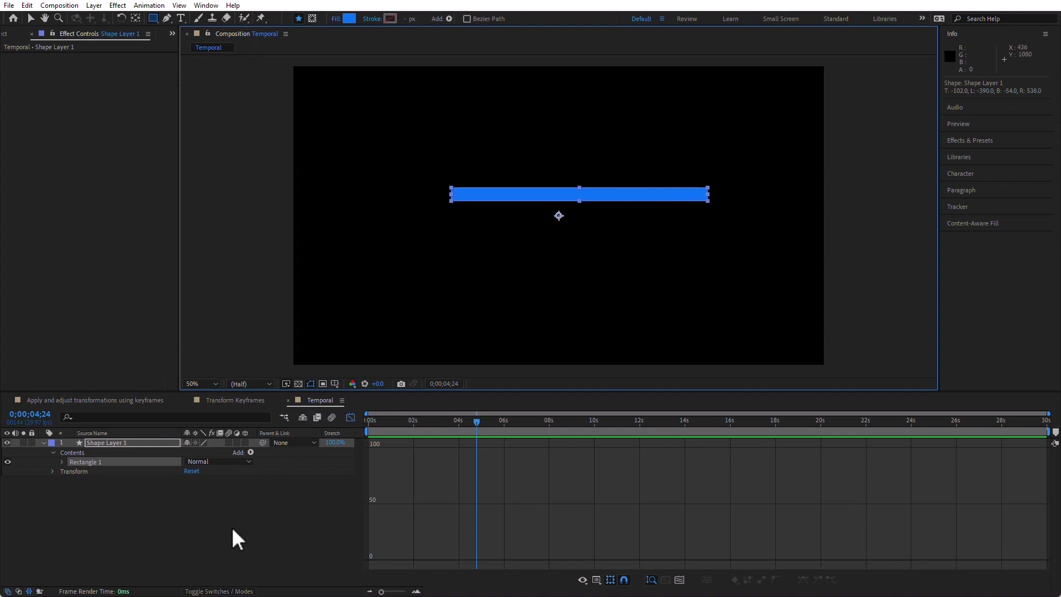
pyautogui.click(191, 537)
# Keyframe the bar's Rotation from 0 at the start of the composition to 30 revolutions at 0;00;29;29.
pyautogui.click(132, 443)
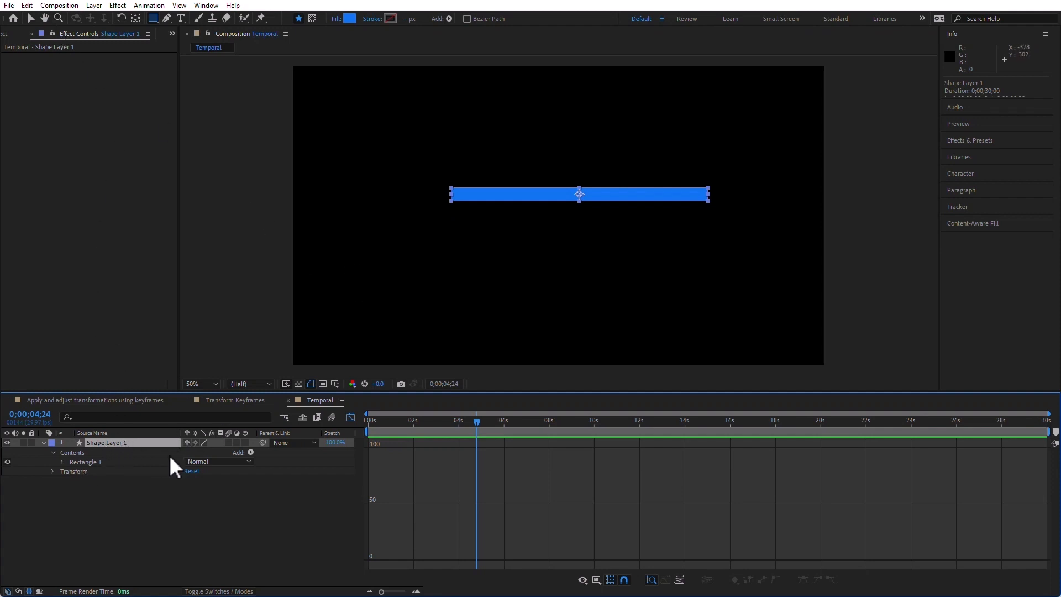
pyautogui.press('r')
pyautogui.moveTo(476, 423); pyautogui.dragTo(364, 428)
pyautogui.click(71, 452)
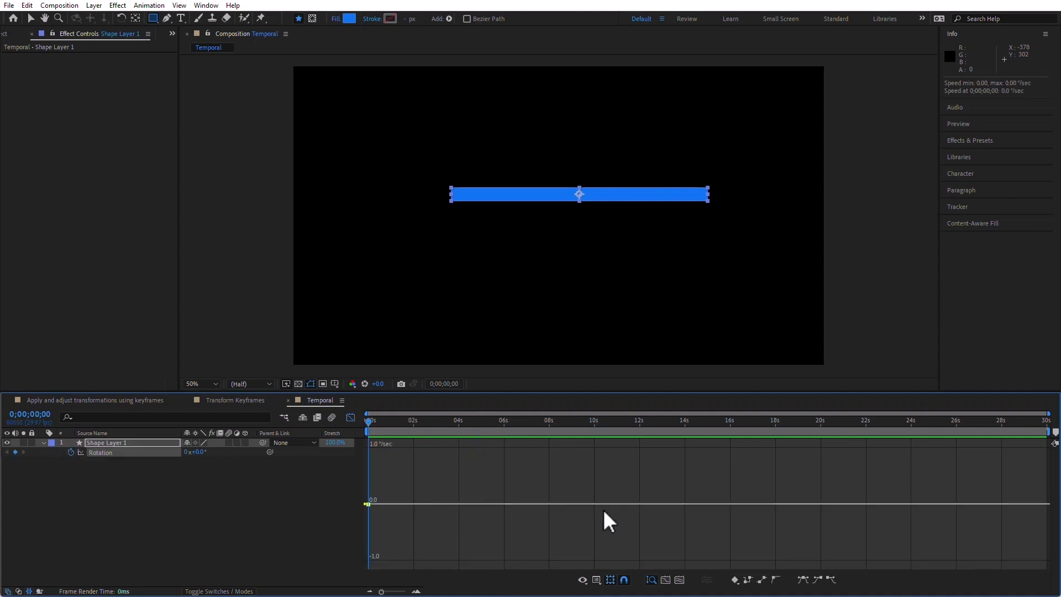
pyautogui.click(1047, 422)
pyautogui.write('30')
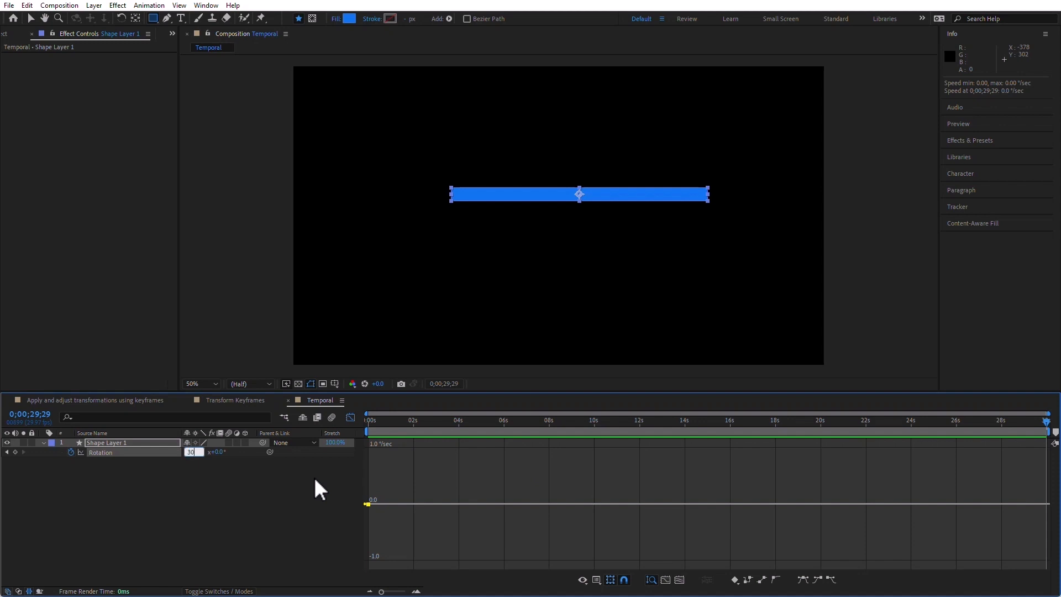
pyautogui.press('Return')
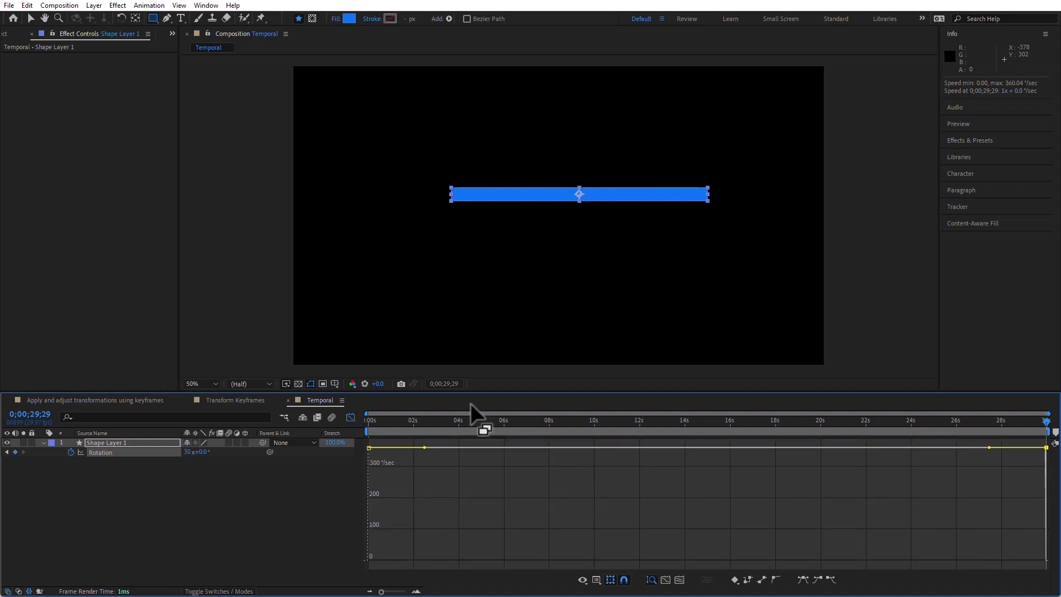
# Return to the first frame and show the Rotation animation in the Value Graph, checking its first and last keyframes.
pyautogui.moveTo(435, 423); pyautogui.dragTo(218, 411)
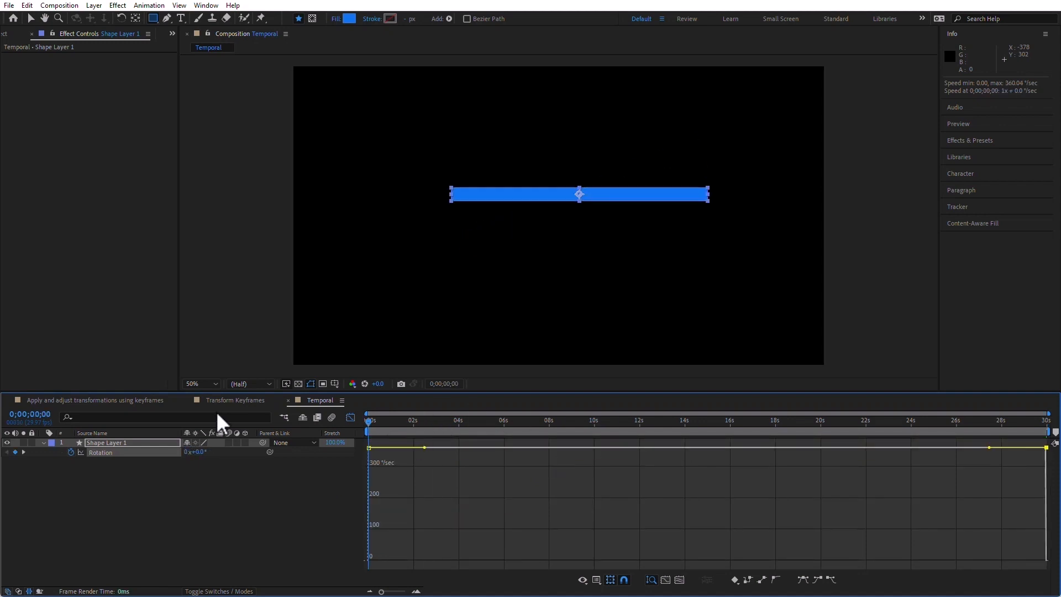
pyautogui.click(596, 579)
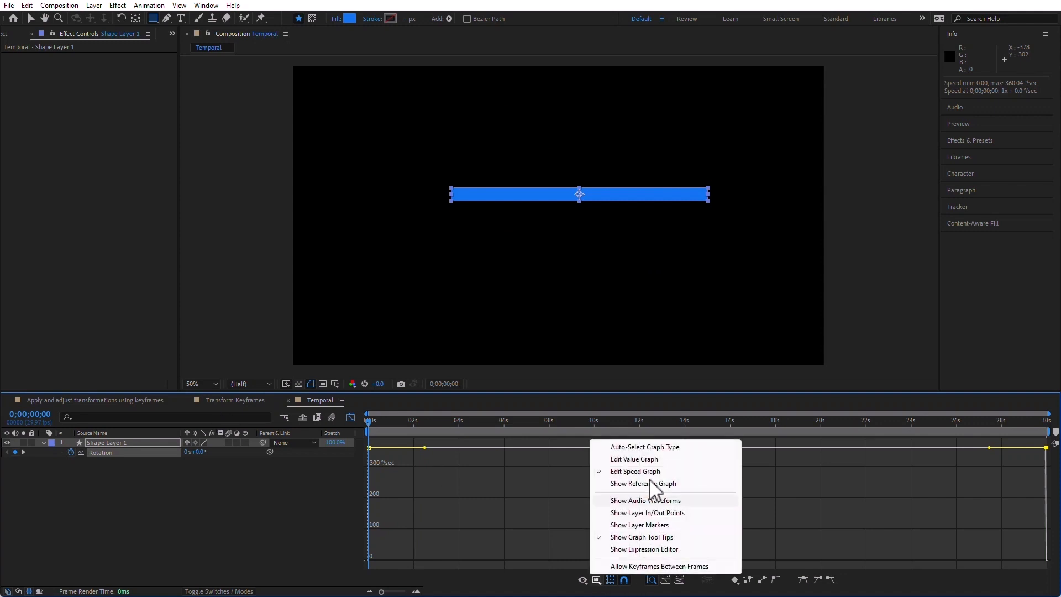
pyautogui.click(634, 459)
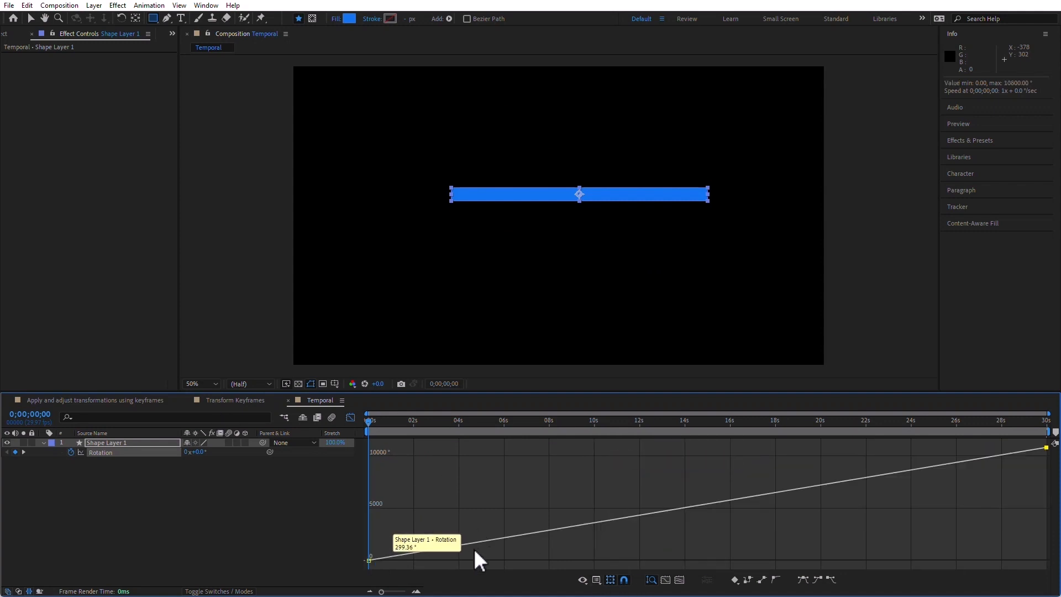
pyautogui.moveTo(369, 560)
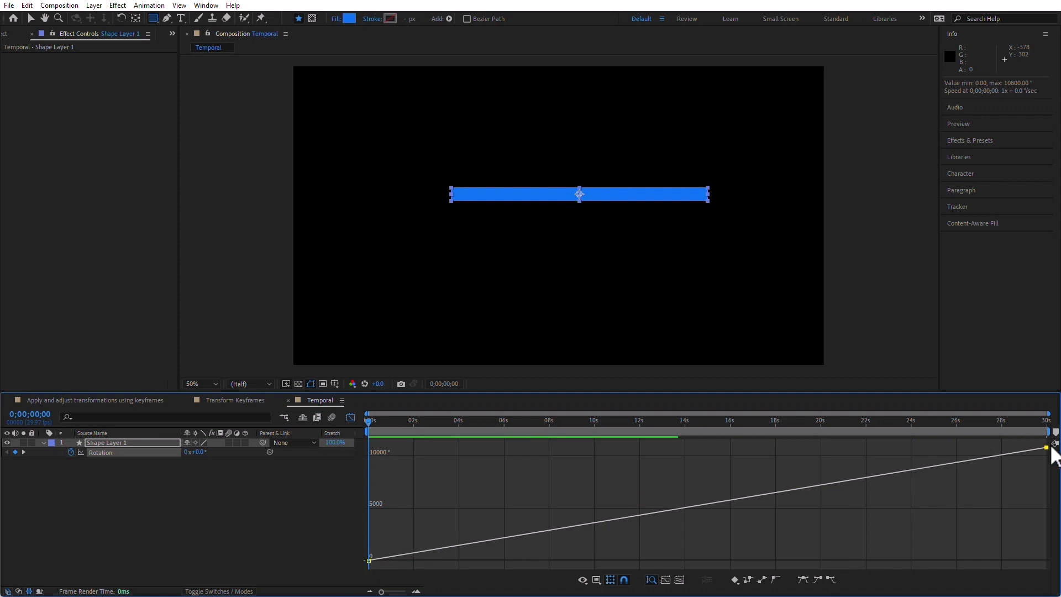
pyautogui.moveTo(1048, 449)
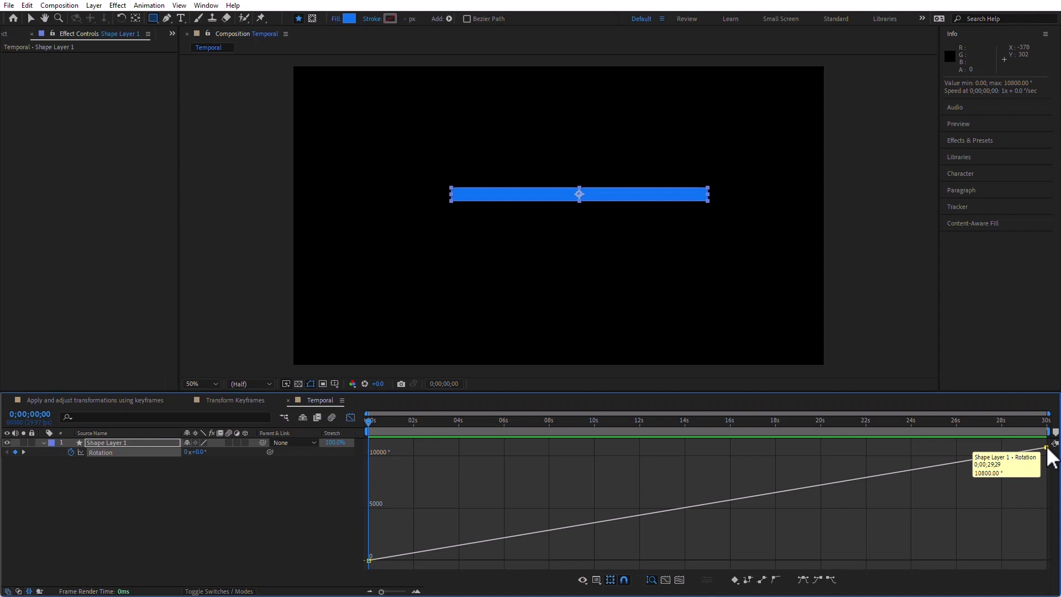
# Check the bar at the last frame and preview its linear rotation from the start.
pyautogui.moveTo(1021, 424); pyautogui.dragTo(1046, 422)
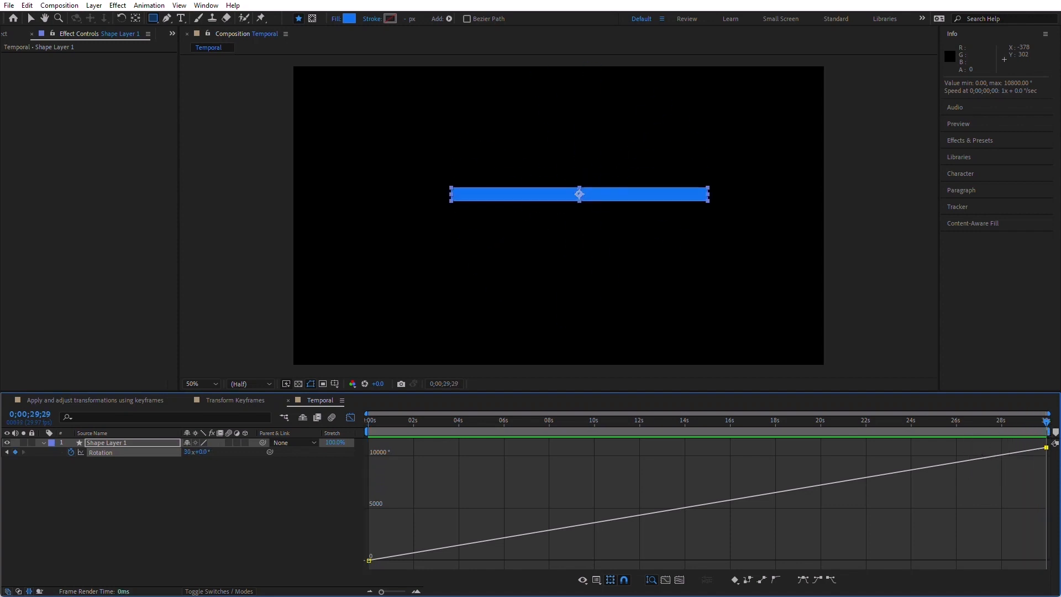
pyautogui.moveTo(457, 423); pyautogui.dragTo(193, 418)
pyautogui.press('space')
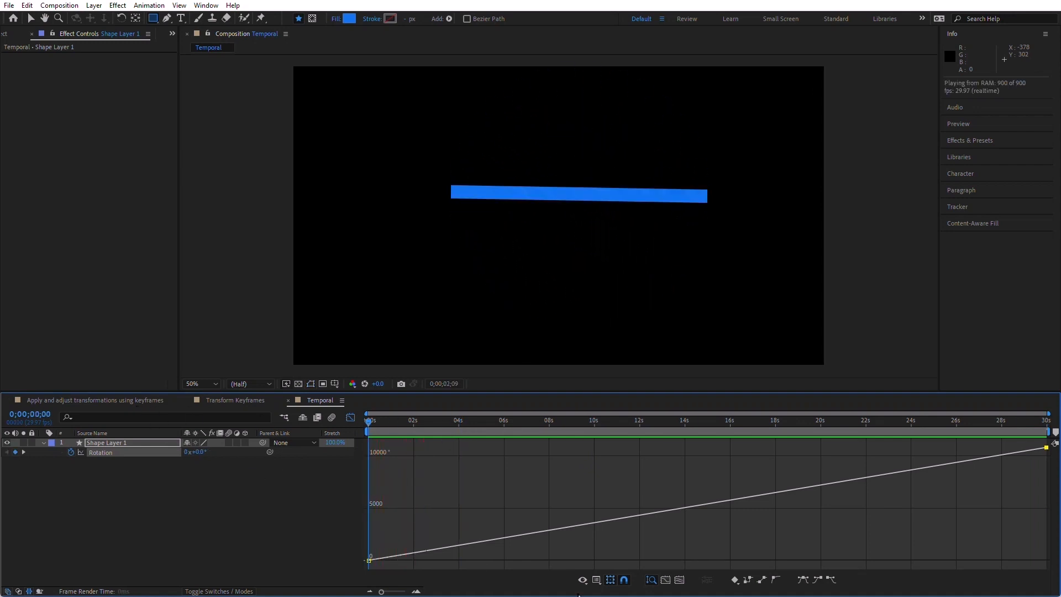
pyautogui.press('space')
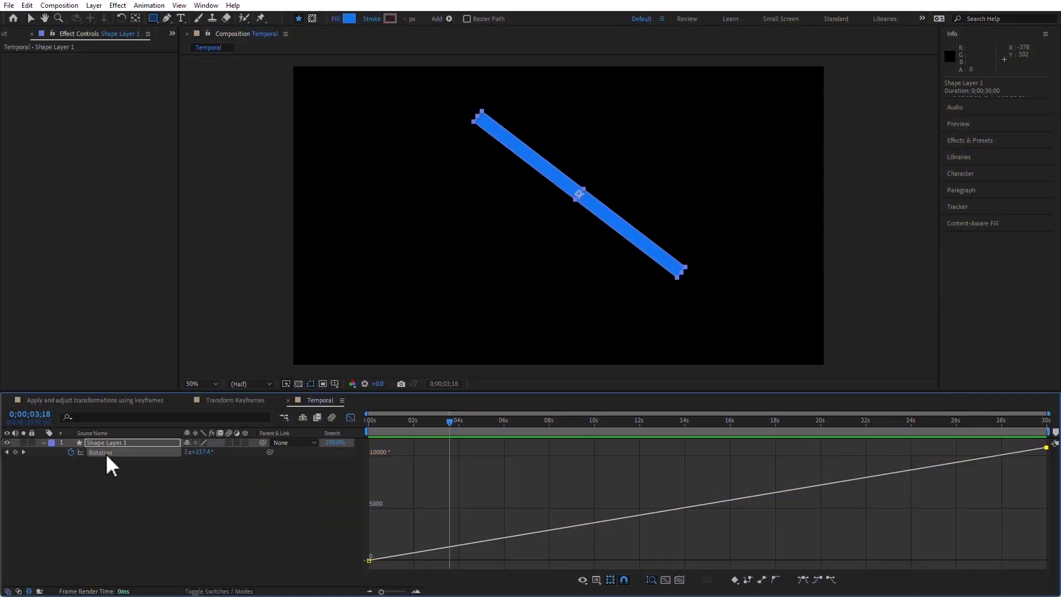
# Apply Easy Ease to both of the bar's Rotation keyframes.
pyautogui.click(107, 458)
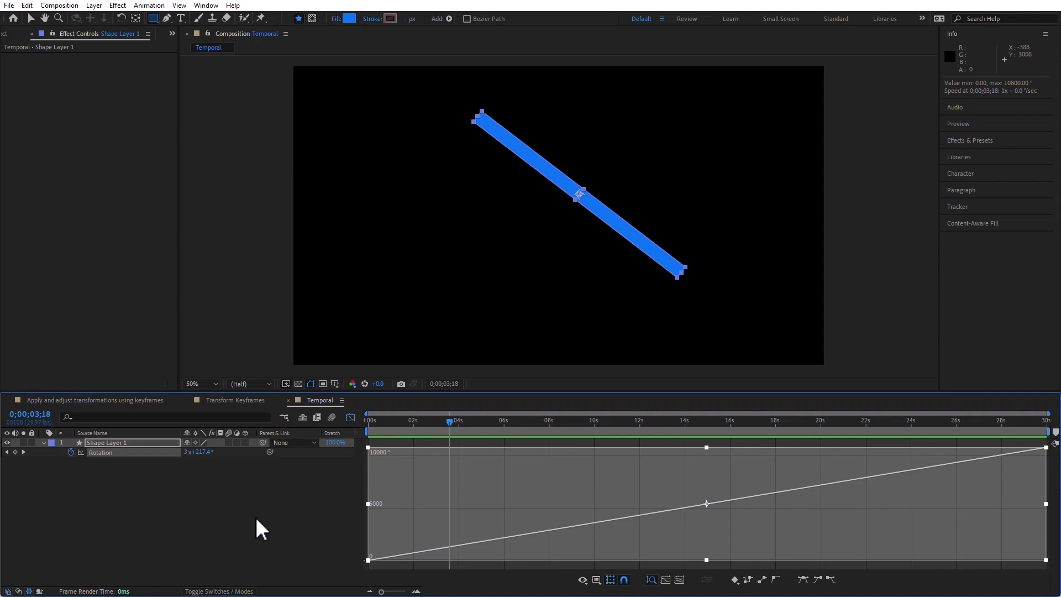
pyautogui.click(157, 6)
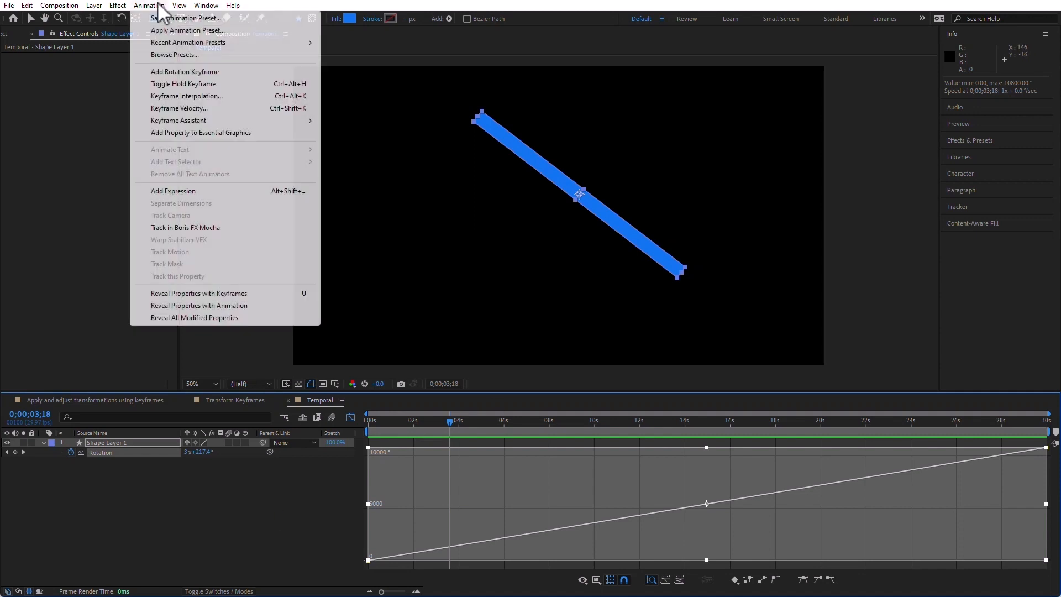
pyautogui.moveTo(197, 121)
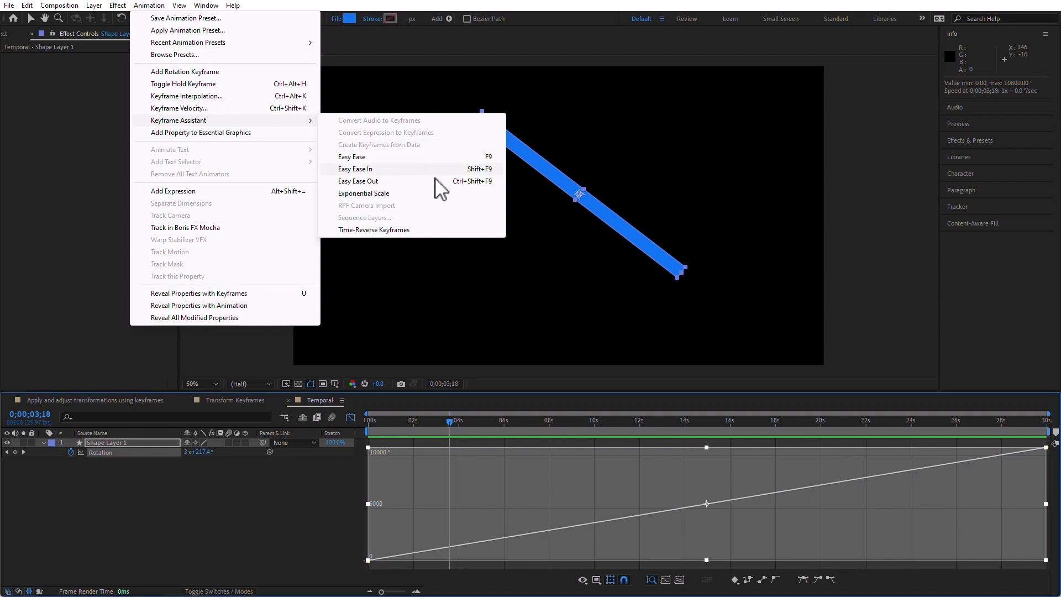
pyautogui.click(427, 158)
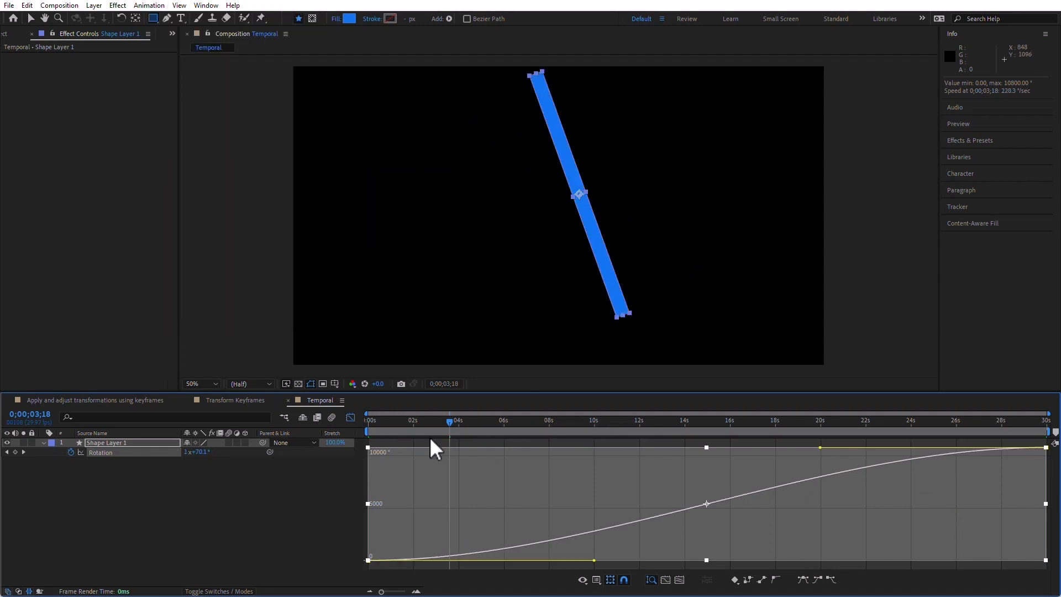
# Preview the bar's eased rotation and keep the value graph as the editable graph type.
pyautogui.press('space')
pyautogui.click(208, 531)
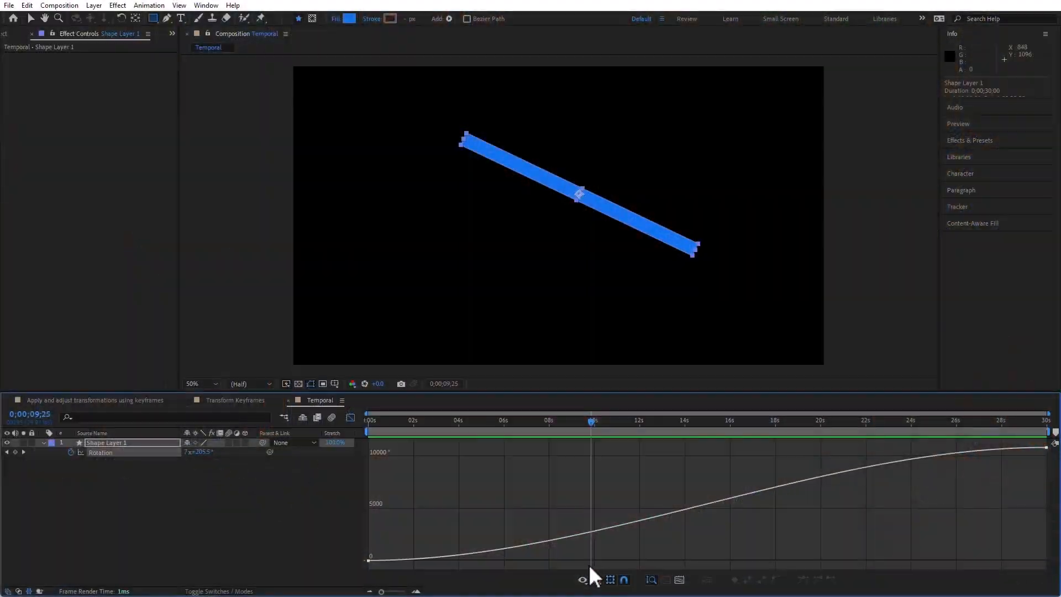
pyautogui.click(597, 580)
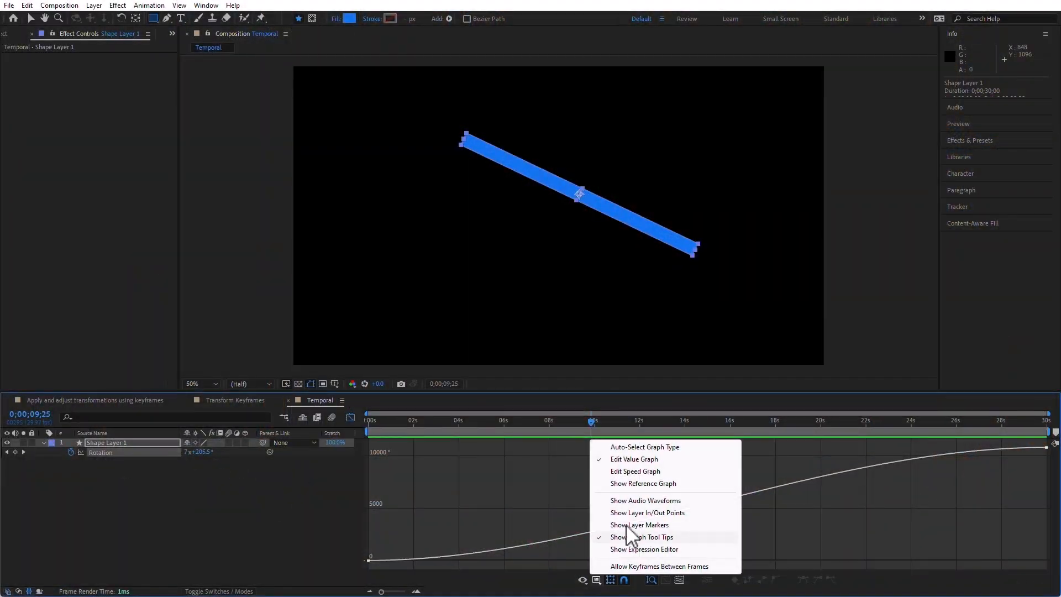
pyautogui.click(649, 460)
# Raise the bar's last Rotation keyframe to about 94214° and reshape both easing handles so the spin starts slowly and ends fast.
pyautogui.click(1048, 449)
pyautogui.moveTo(1049, 449); pyautogui.dragTo(1057, 349)
pyautogui.moveTo(820, 449); pyautogui.dragTo(1036, 553)
pyautogui.moveTo(595, 560); pyautogui.dragTo(384, 561)
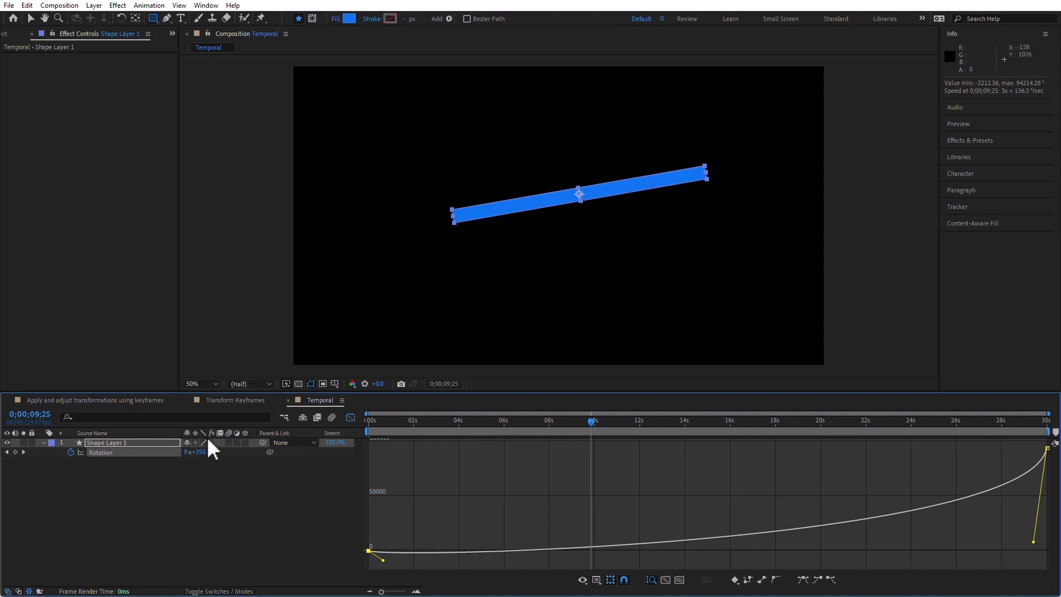
# Enable motion blur on the bar's layer and preview the accelerating rotation from the first frame.
pyautogui.click(229, 442)
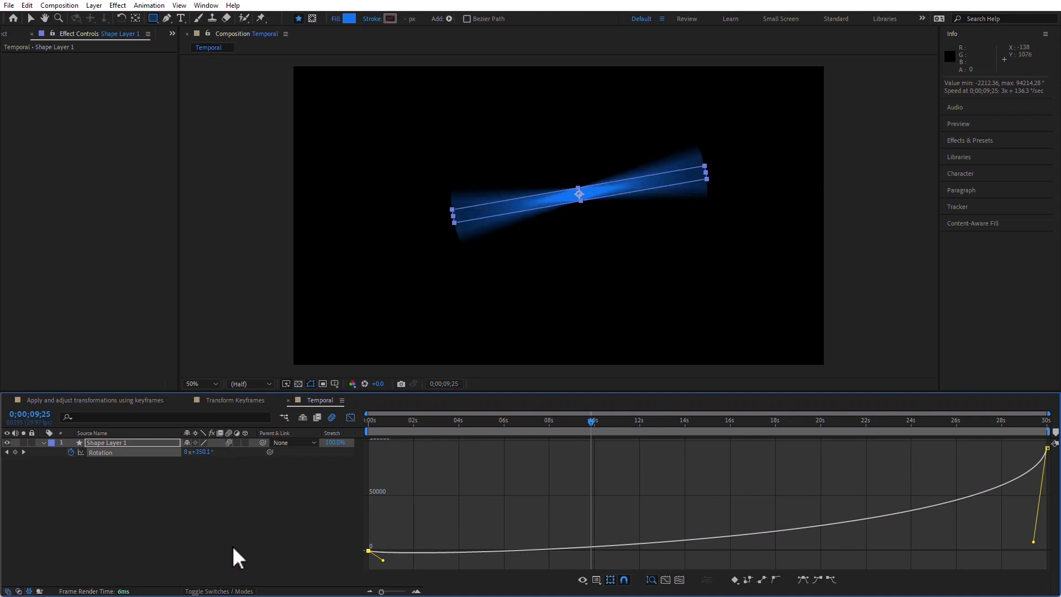
pyautogui.moveTo(423, 422); pyautogui.dragTo(88, 390)
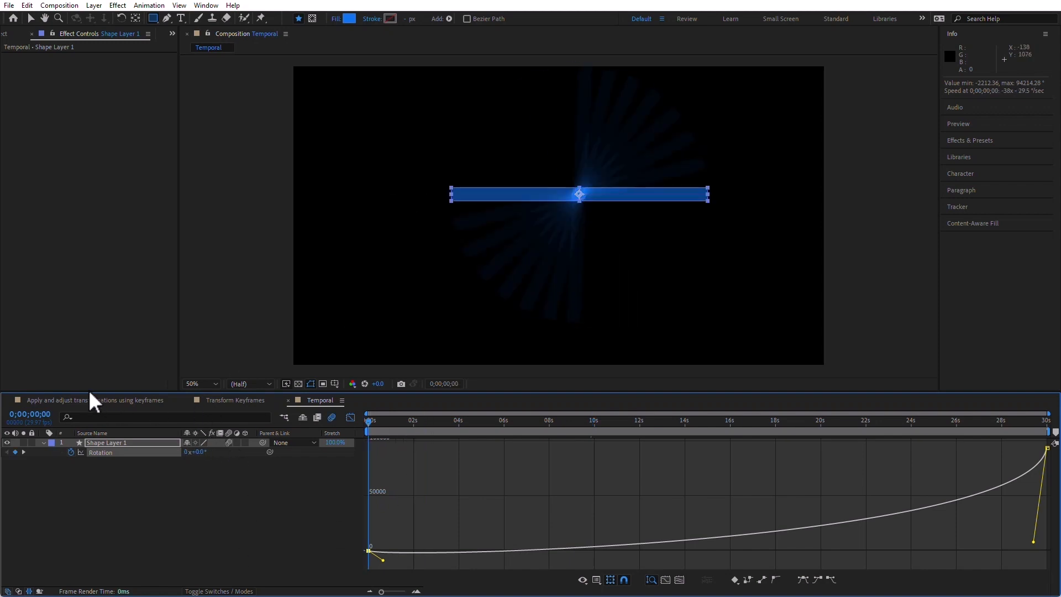
pyautogui.press('space')
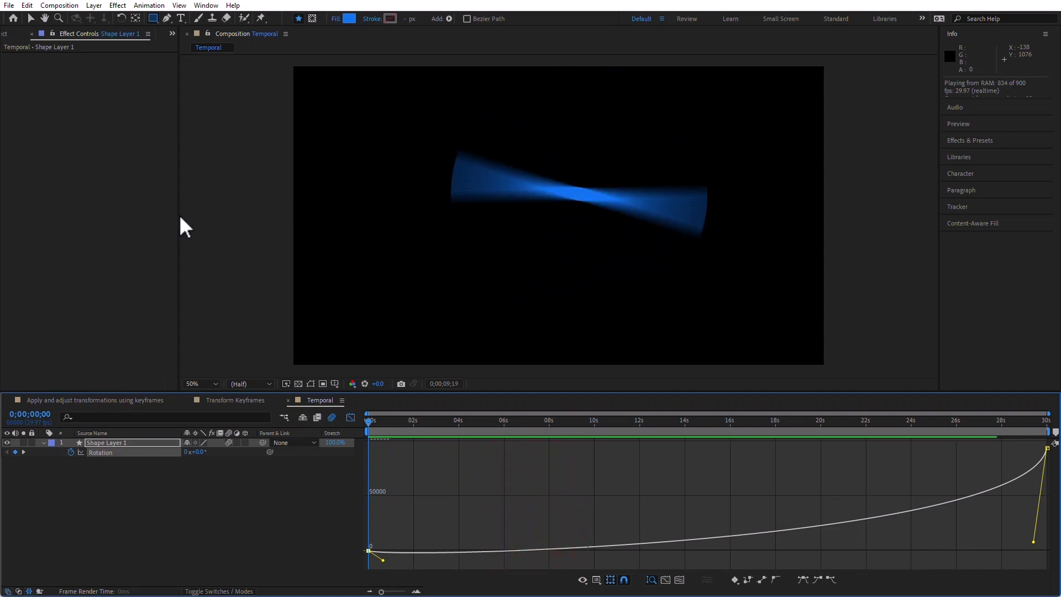
pyautogui.press('space')
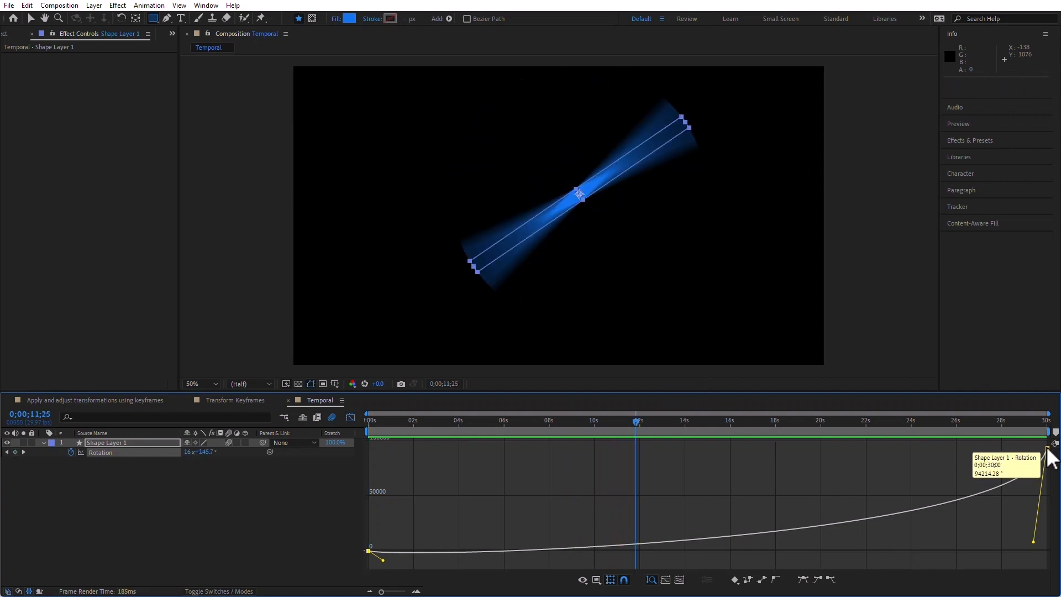
# Move the last Rotation keyframe to about 23 s and 40000°, adjust both easing handles, and preview from the first frame.
pyautogui.moveTo(1048, 449); pyautogui.dragTo(893, 505)
pyautogui.moveTo(880, 560); pyautogui.dragTo(879, 513)
pyautogui.moveTo(379, 561); pyautogui.dragTo(377, 549)
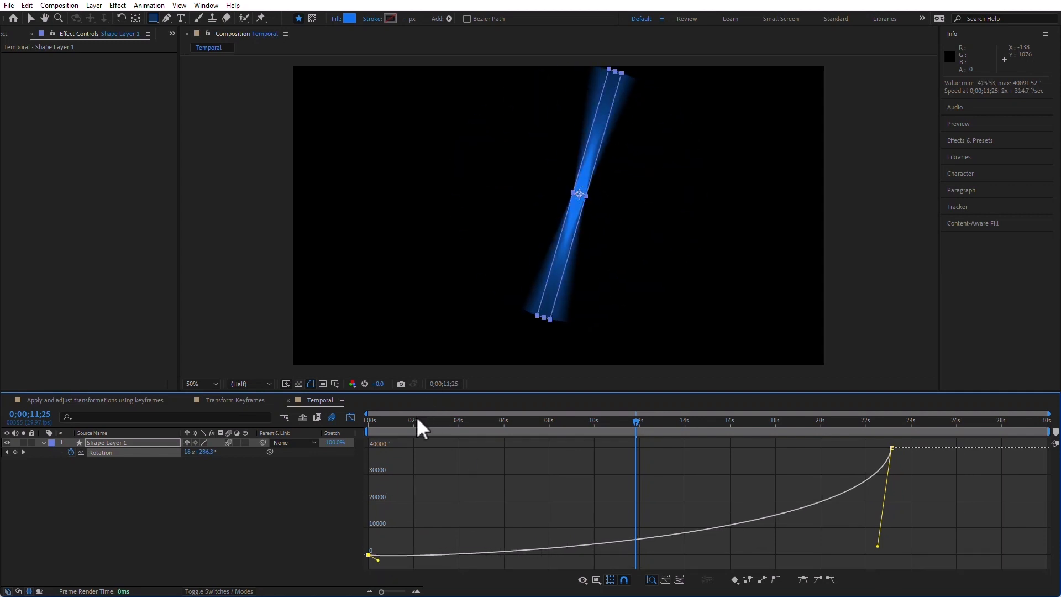
pyautogui.press('Home')
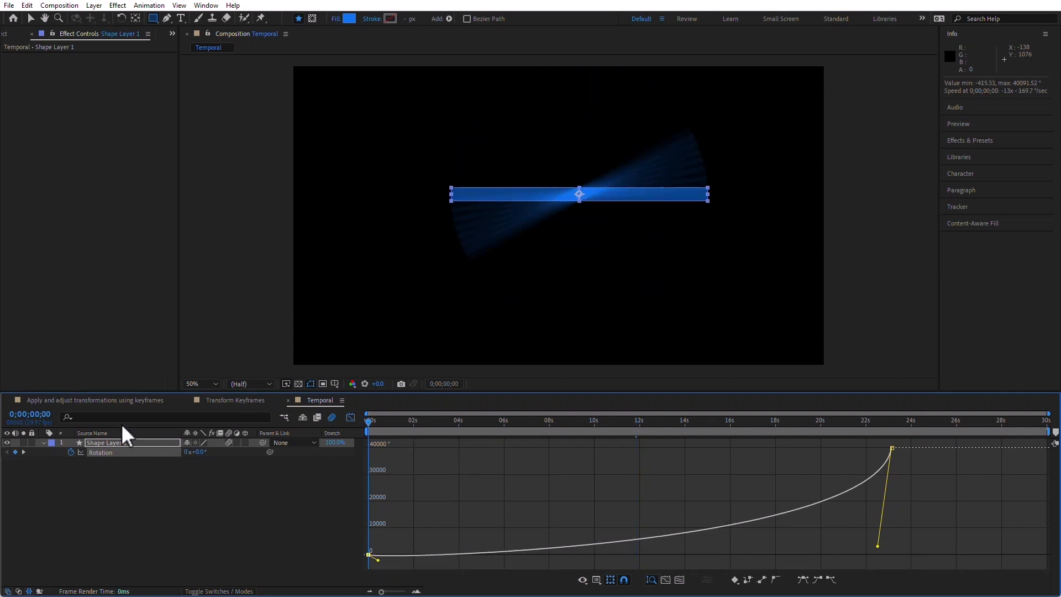
pyautogui.press('space')
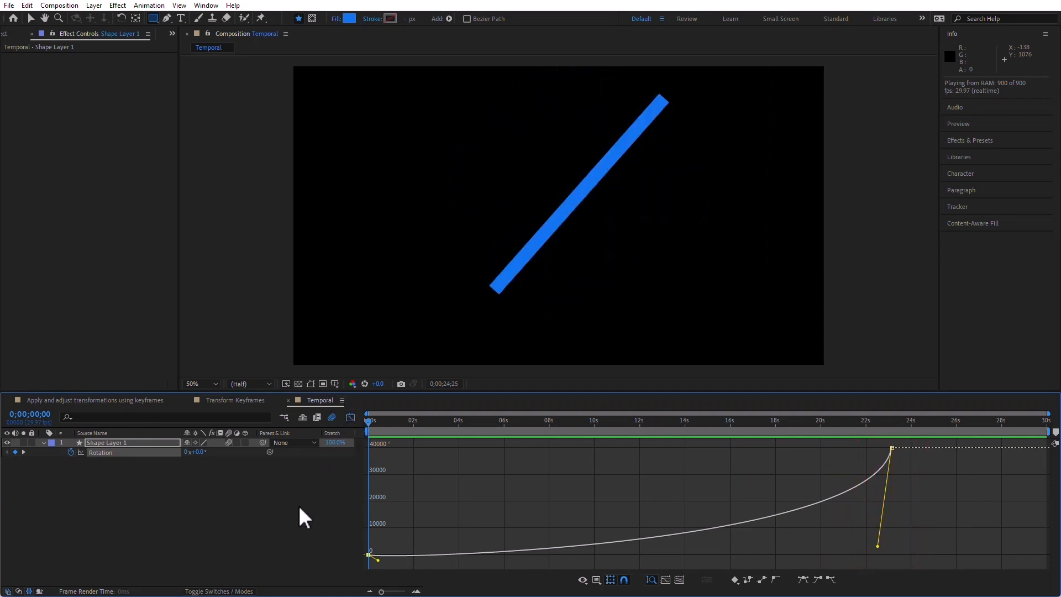
# Delete the rotating bar's shape layer from the Temporal composition.
pyautogui.click(101, 453)
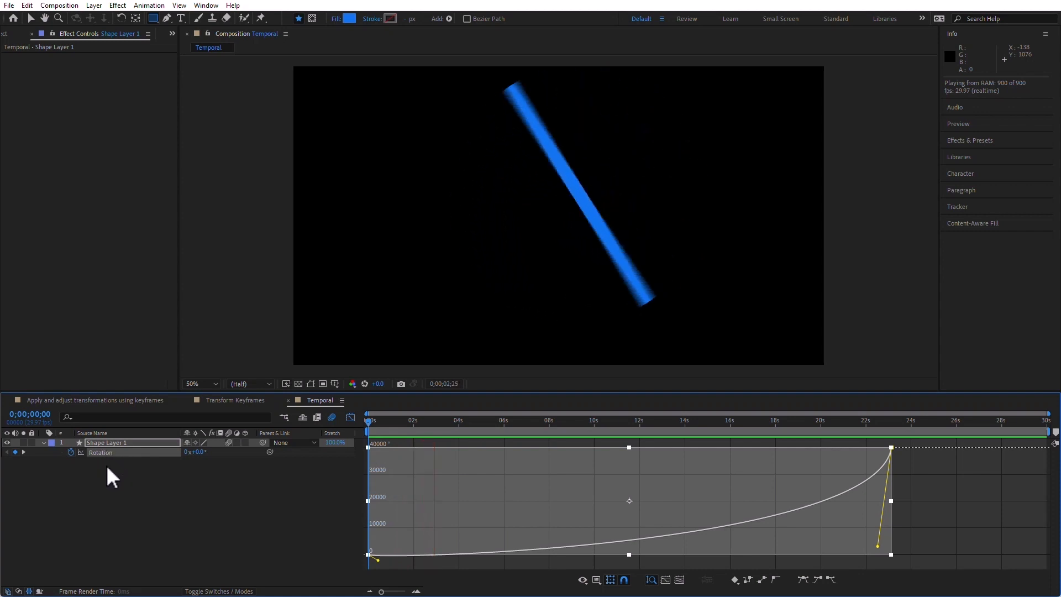
pyautogui.click(142, 471)
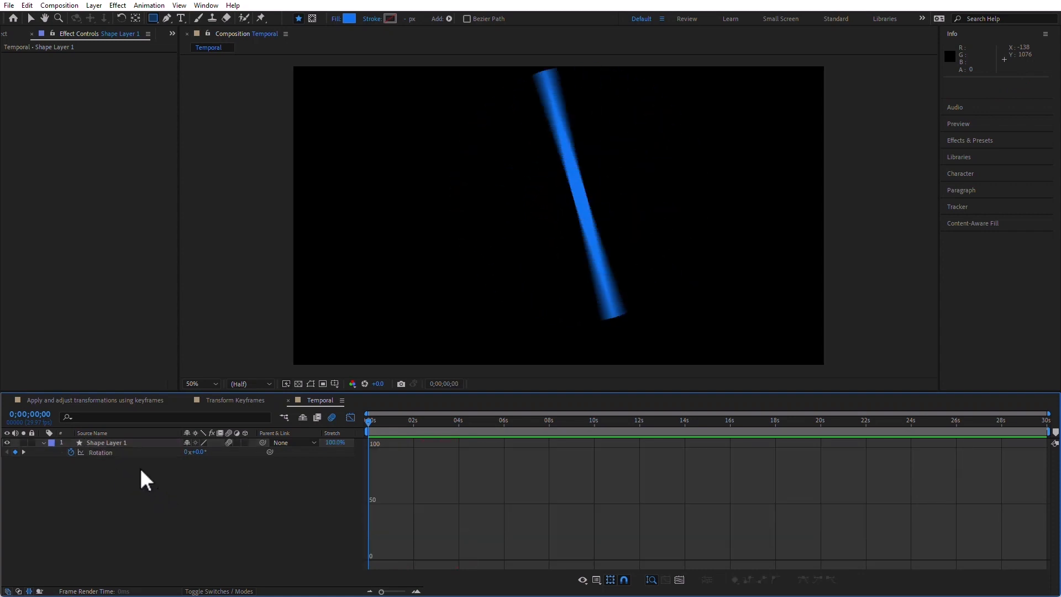
pyautogui.click(135, 442)
pyautogui.press('Delete')
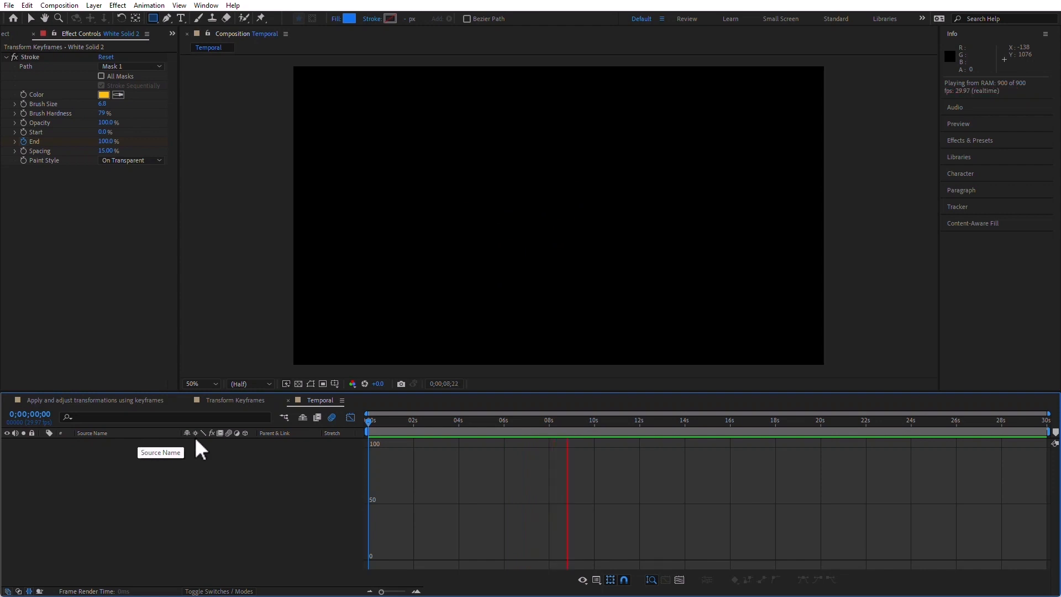
# Draw a thin horizontal blue rectangle about 1346 by 58 px in the upper half of the frame.
pyautogui.click(152, 18)
pyautogui.click(411, 201)
pyautogui.moveTo(391, 167)
pyautogui.mouseDown()
pyautogui.moveTo(512, 221)
pyautogui.moveTo(716, 204)
pyautogui.moveTo(765, 180)
pyautogui.mouseUp()
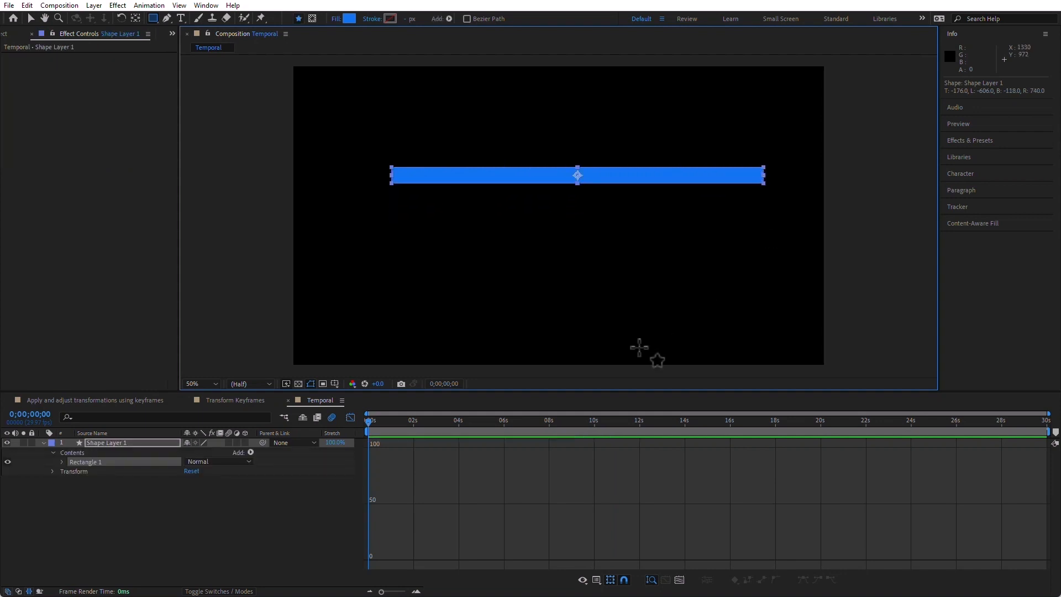
# Place the new bar's anchor point at its left end and move the bar down to about the middle of the frame.
pyautogui.press('v')
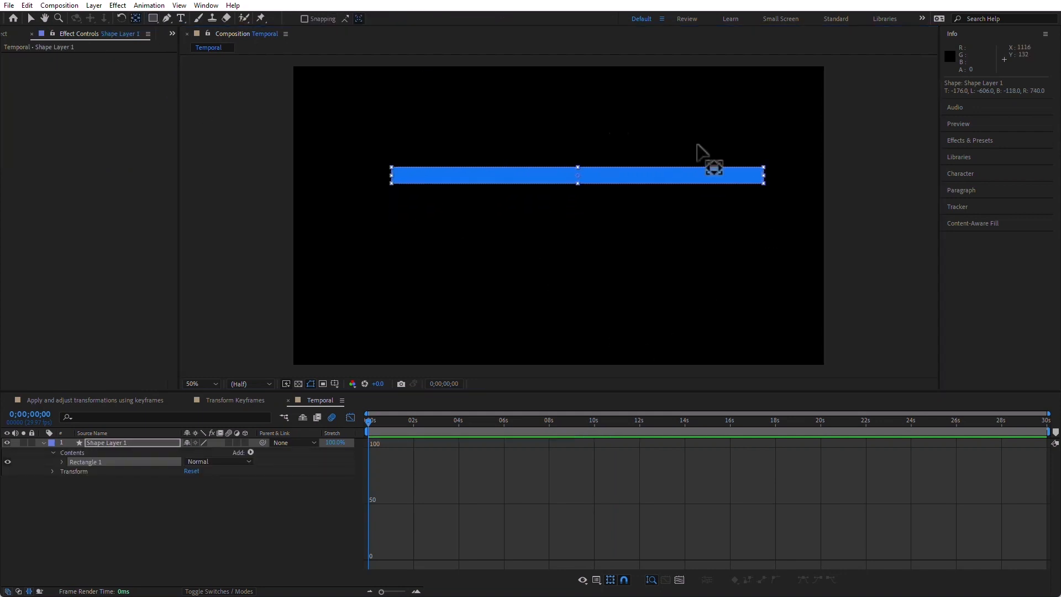
pyautogui.click(573, 172)
pyautogui.moveTo(575, 174); pyautogui.dragTo(391, 176)
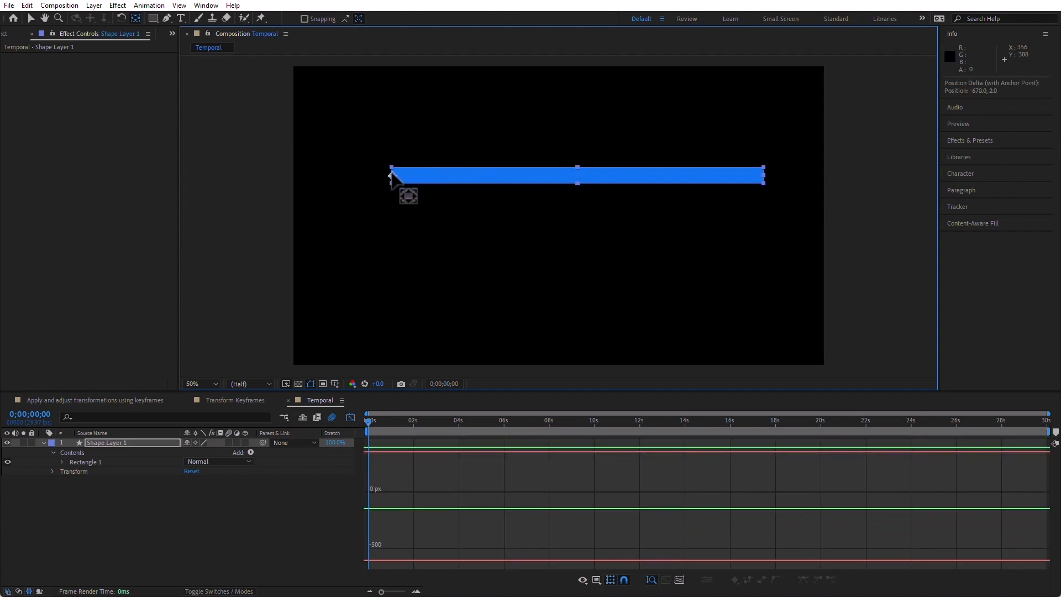
pyautogui.click(30, 18)
pyautogui.moveTo(537, 178)
pyautogui.mouseDown()
pyautogui.moveTo(525, 226)
pyautogui.moveTo(505, 221)
pyautogui.mouseUp()
pyautogui.click(219, 523)
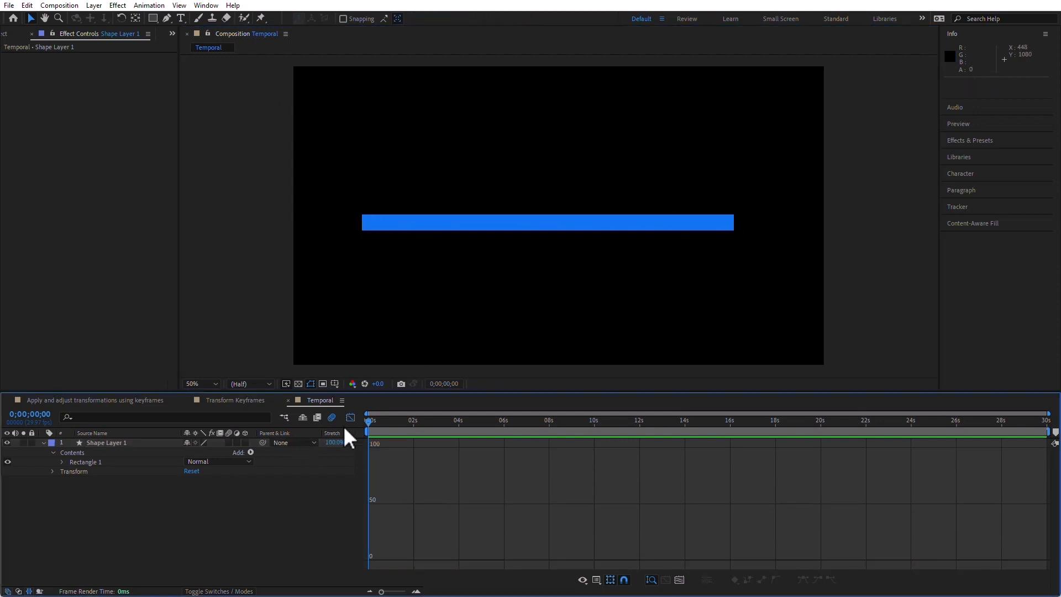
# Keyframe the bar's Rotation at 20° on the first frame and at -22° at 0;00;01;02.
pyautogui.click(350, 418)
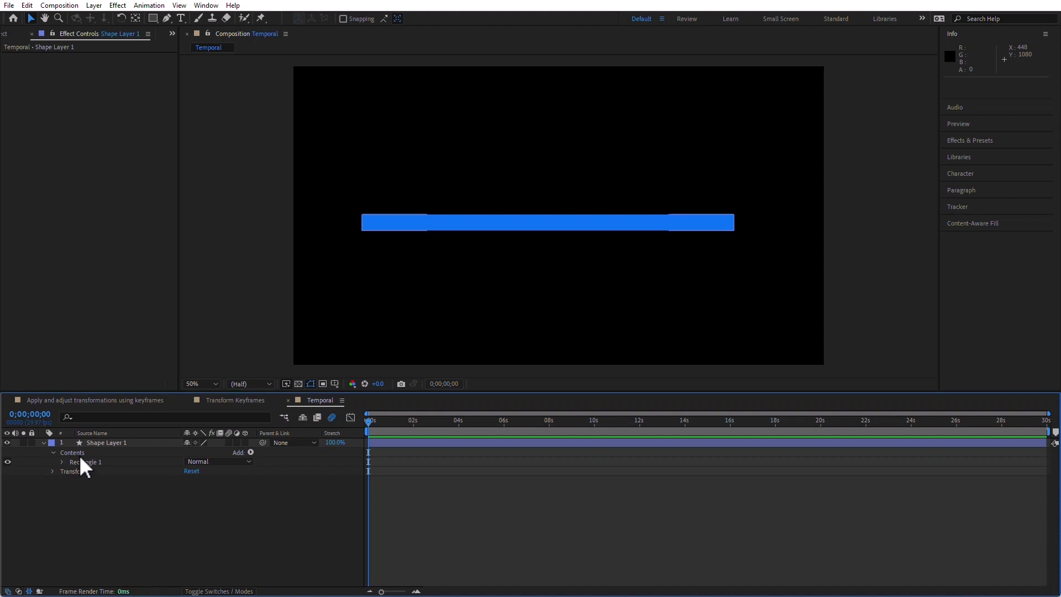
pyautogui.click(106, 443)
pyautogui.press('r')
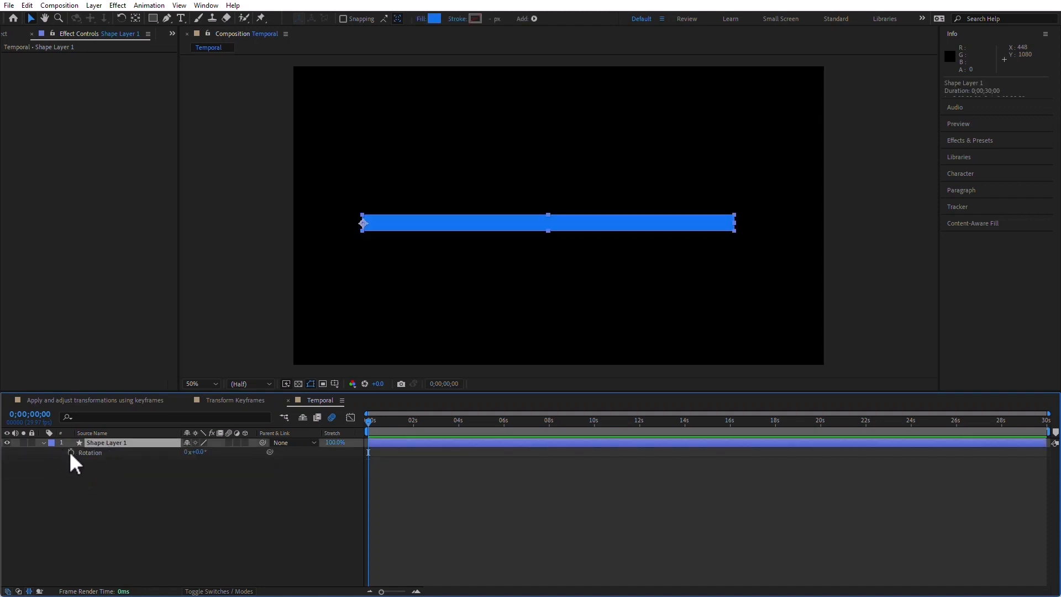
pyautogui.moveTo(203, 451); pyautogui.dragTo(211, 449)
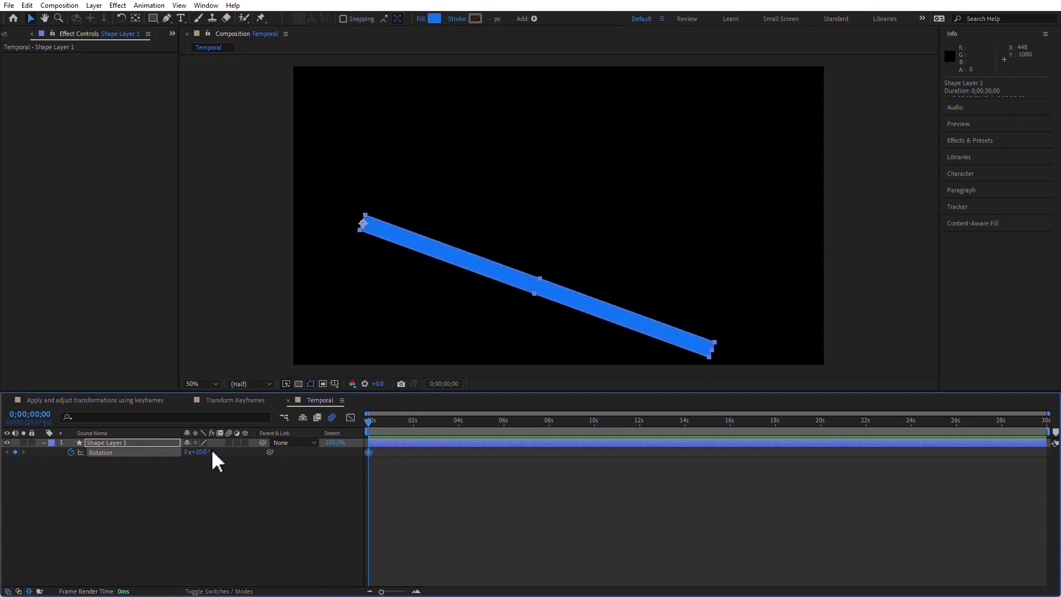
pyautogui.click(392, 422)
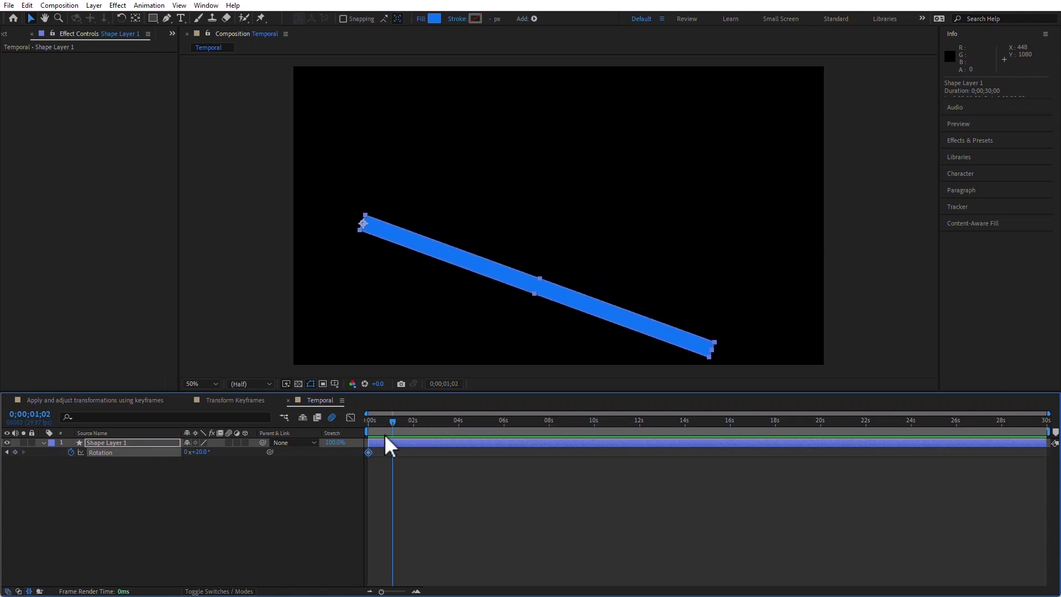
pyautogui.moveTo(207, 452); pyautogui.dragTo(178, 446)
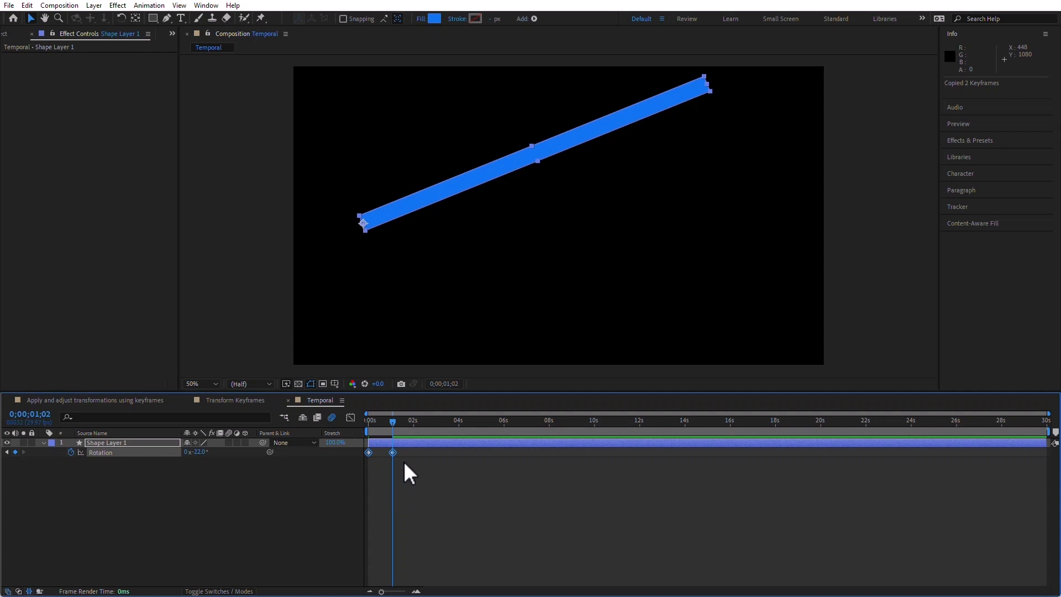
# Copy the two Rotation keyframes and paste them at about 2 s, about 4 s and 0;00;05;21.
pyautogui.click(412, 421)
pyautogui.hotkey('ctrl', 'v')
pyautogui.click(456, 420)
pyautogui.hotkey('ctrl', 'v')
pyautogui.click(498, 421)
pyautogui.hotkey('ctrl', 'v')
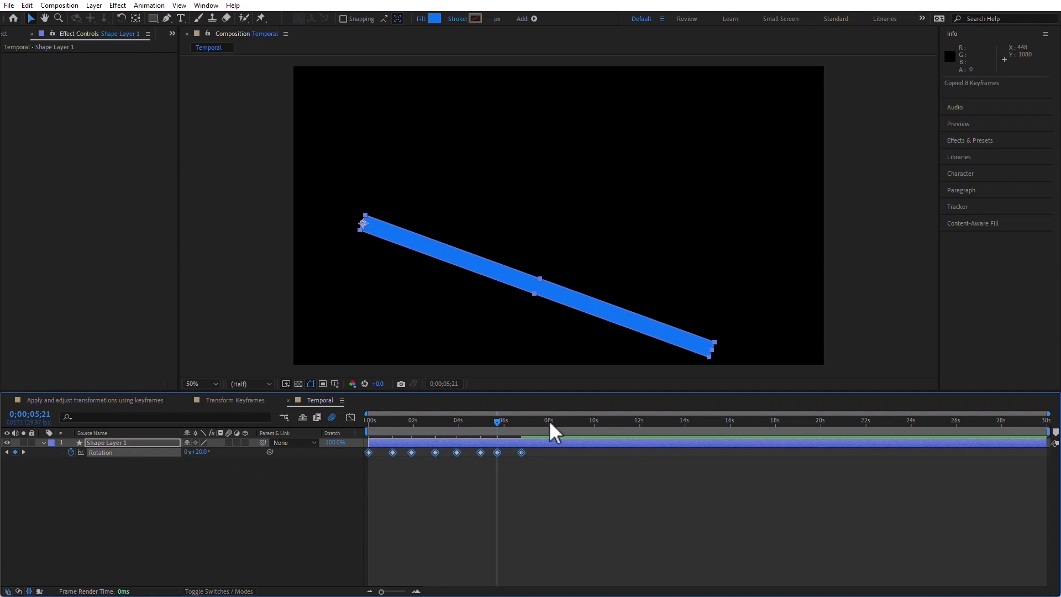
# Copy the eight Rotation keyframes and paste them at 0;00;07;22 and 0;00;15;17.
pyautogui.click(543, 423)
pyautogui.hotkey('ctrl', 'v')
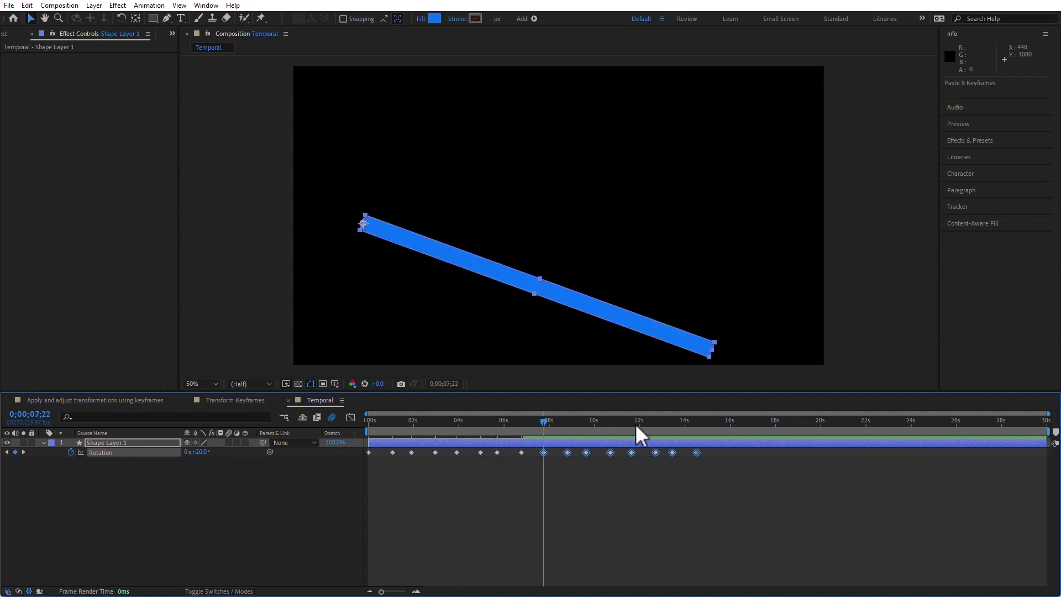
pyautogui.click(716, 421)
pyautogui.hotkey('ctrl', 'v')
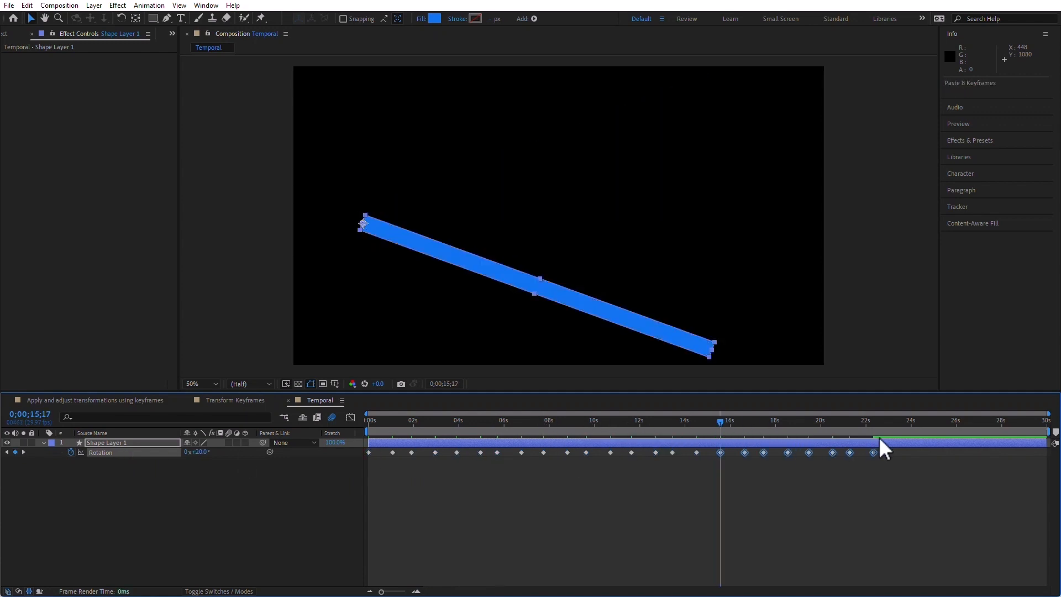
pyautogui.click(904, 422)
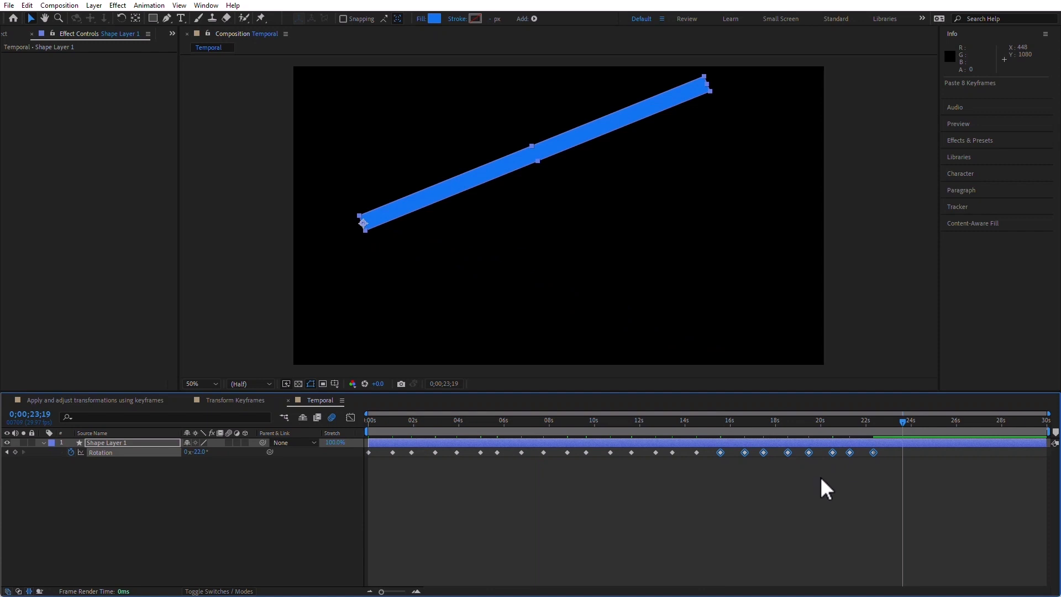
# Show all the bar's Rotation keyframes in the graph editor and compress them to end at about 5 s.
pyautogui.click(232, 476)
pyautogui.click(97, 450)
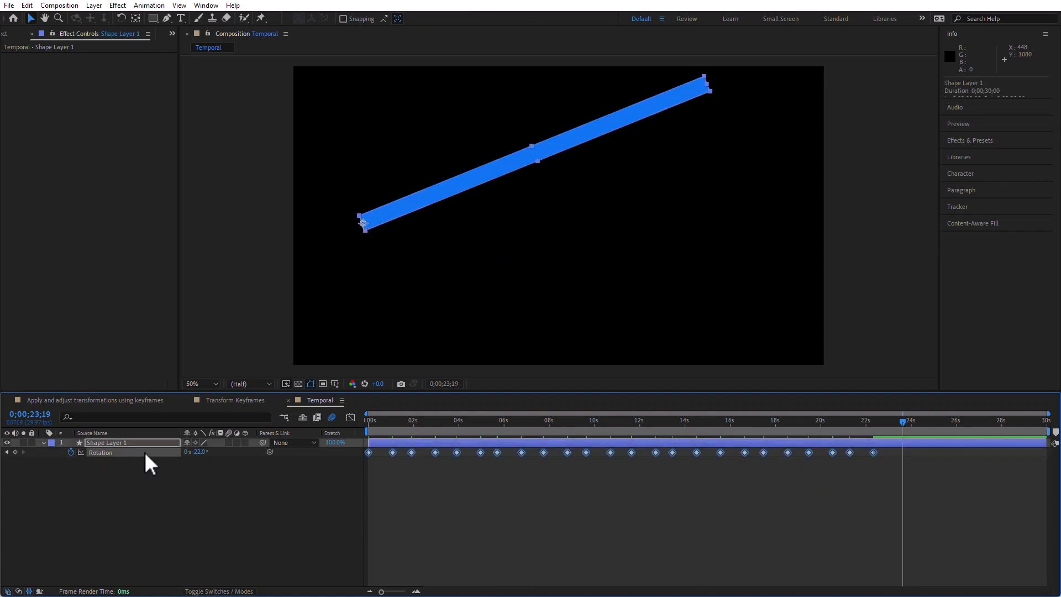
pyautogui.click(351, 418)
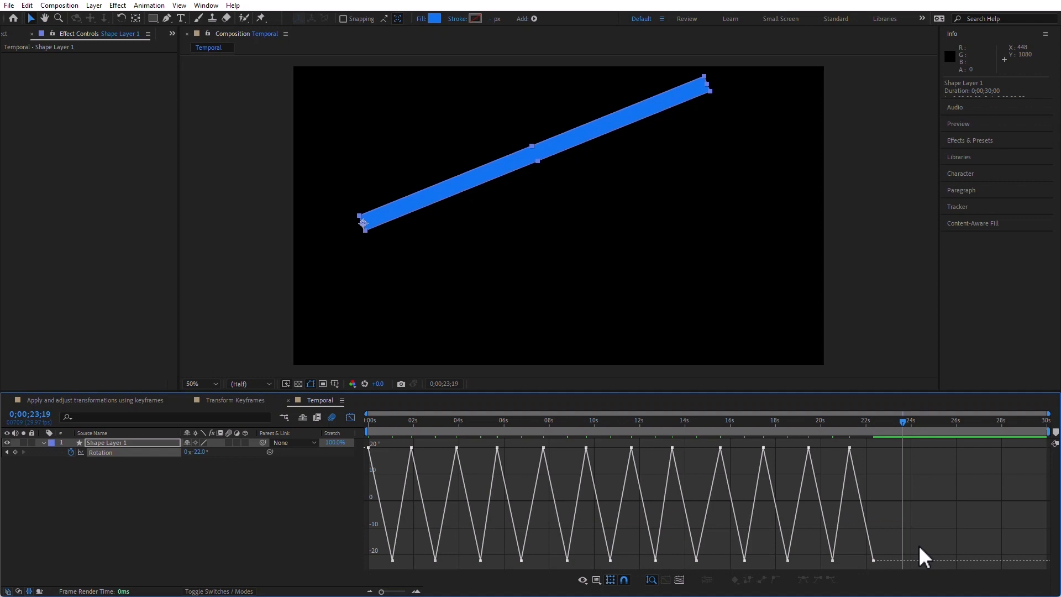
pyautogui.click(100, 454)
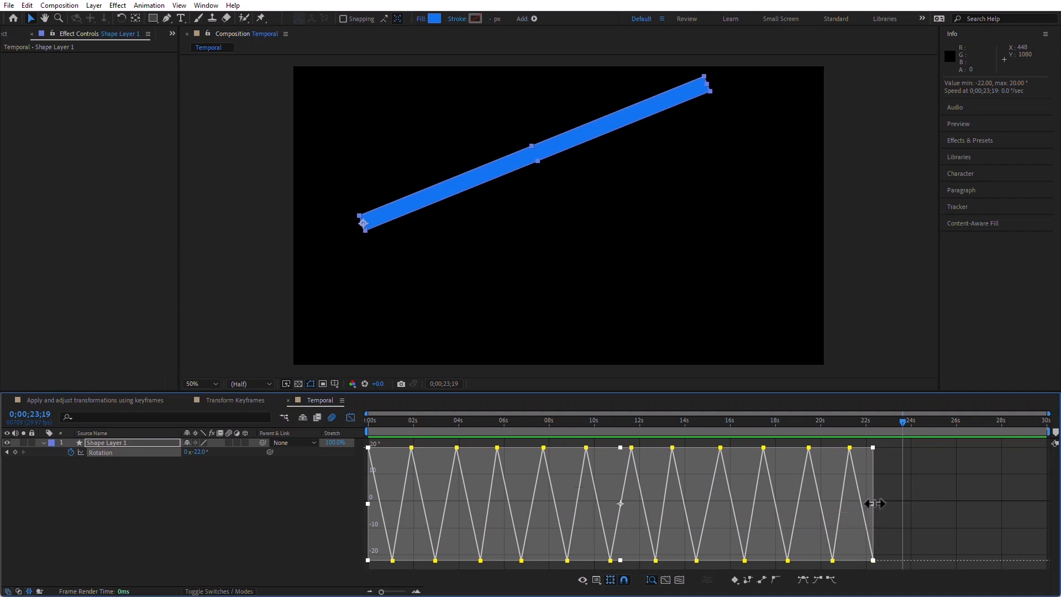
pyautogui.moveTo(875, 503); pyautogui.dragTo(478, 503)
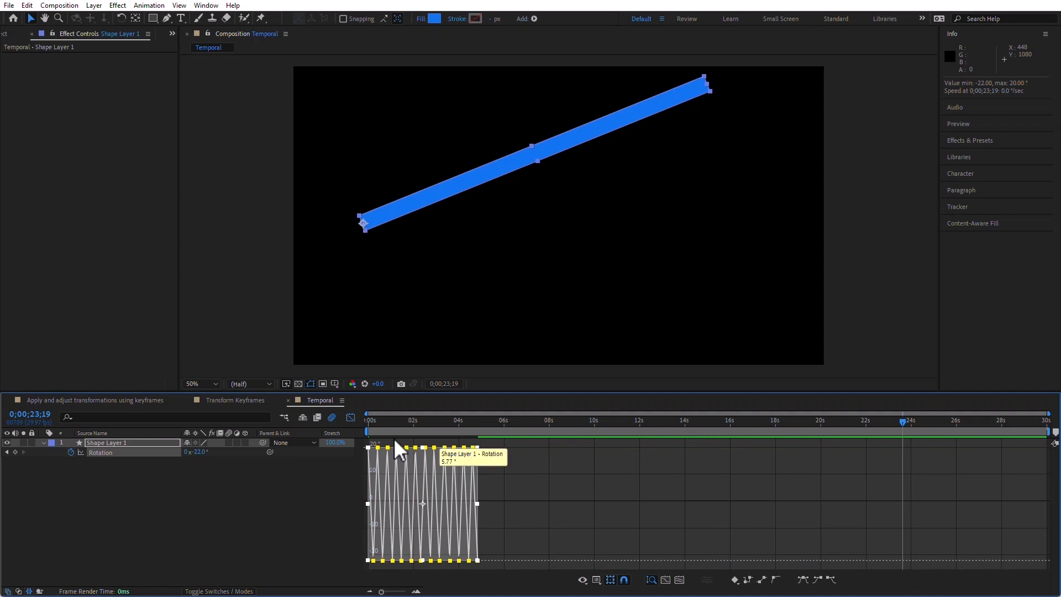
# Preview the fast swing from the first frame and enable motion blur on the new bar's layer.
pyautogui.moveTo(380, 420); pyautogui.dragTo(315, 433)
pyautogui.press('space')
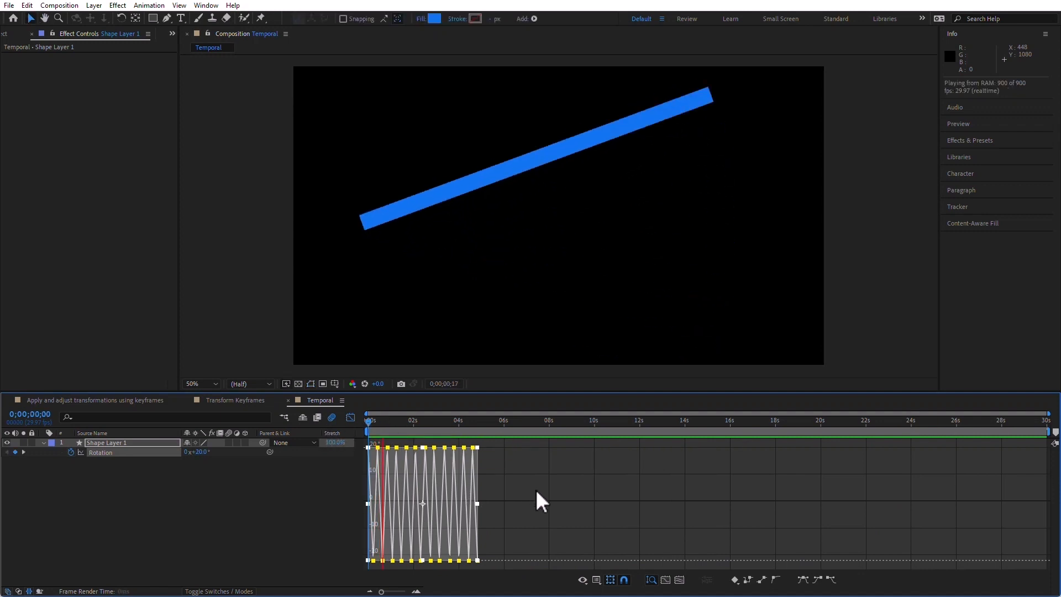
pyautogui.click(229, 442)
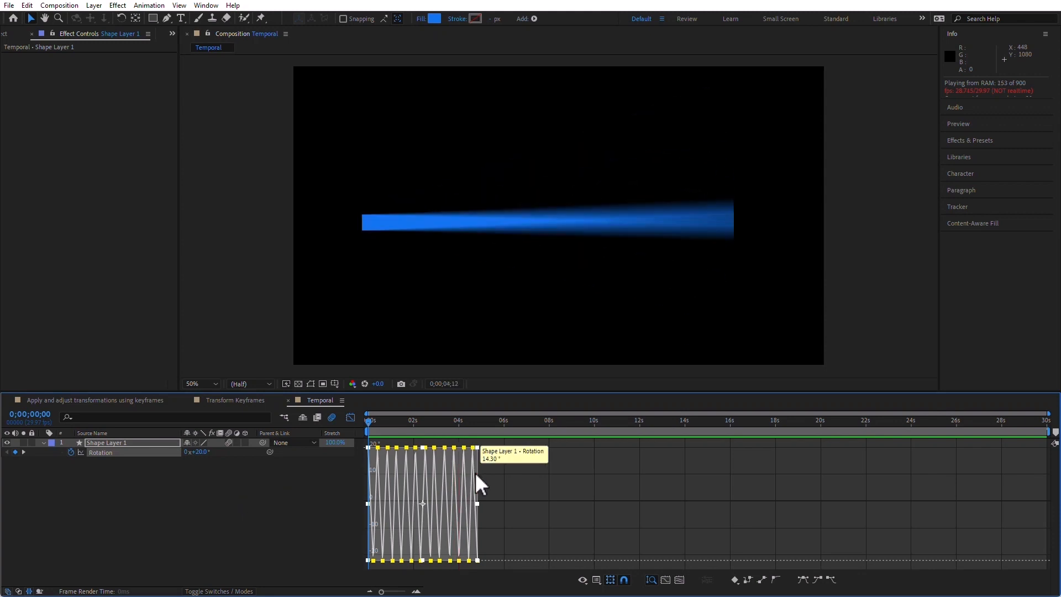
pyautogui.press('space')
# Stretch the Rotation keyframes to end at about 24.7 s, preview the swing, and compress them to end at about 9.5 s.
pyautogui.moveTo(480, 504); pyautogui.dragTo(928, 506)
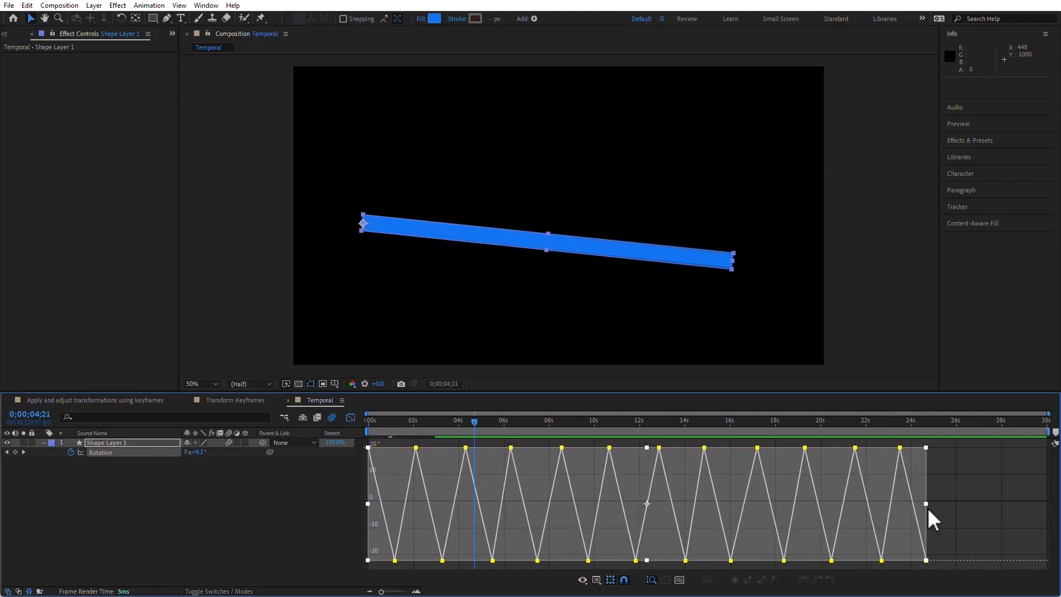
pyautogui.press('space')
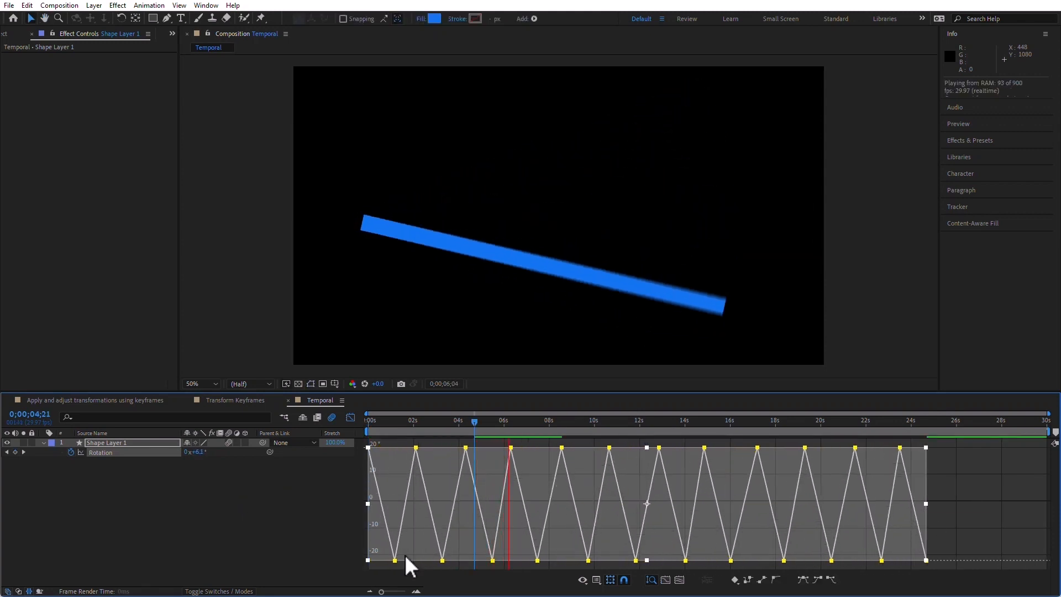
pyautogui.moveTo(926, 504); pyautogui.dragTo(582, 501)
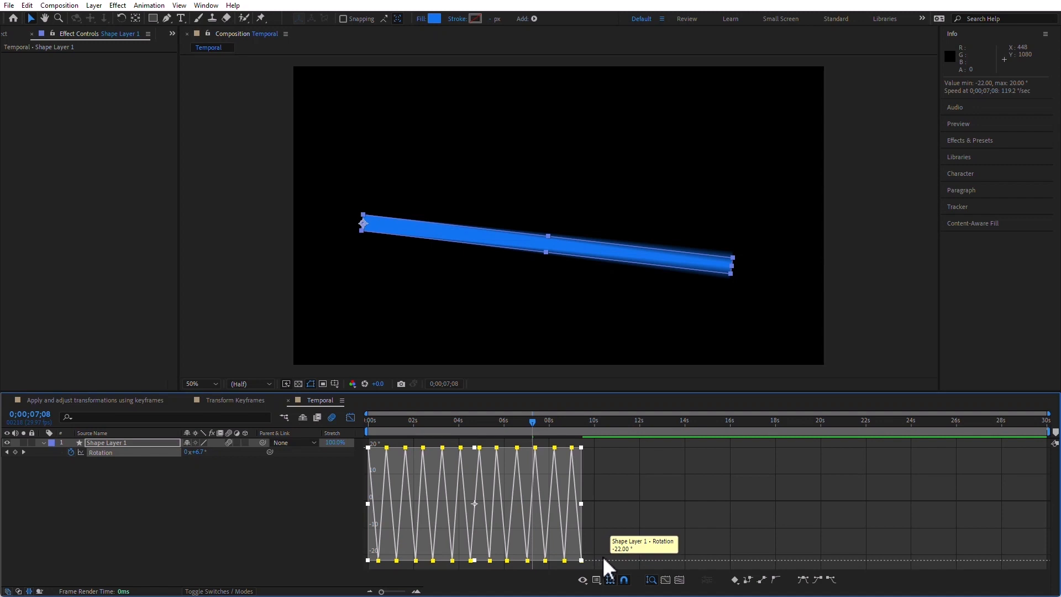
# Scale the bar's Rotation keyframe values down to between about -6.6° and 4.6° and preview the swing.
pyautogui.moveTo(581, 560); pyautogui.dragTo(585, 522)
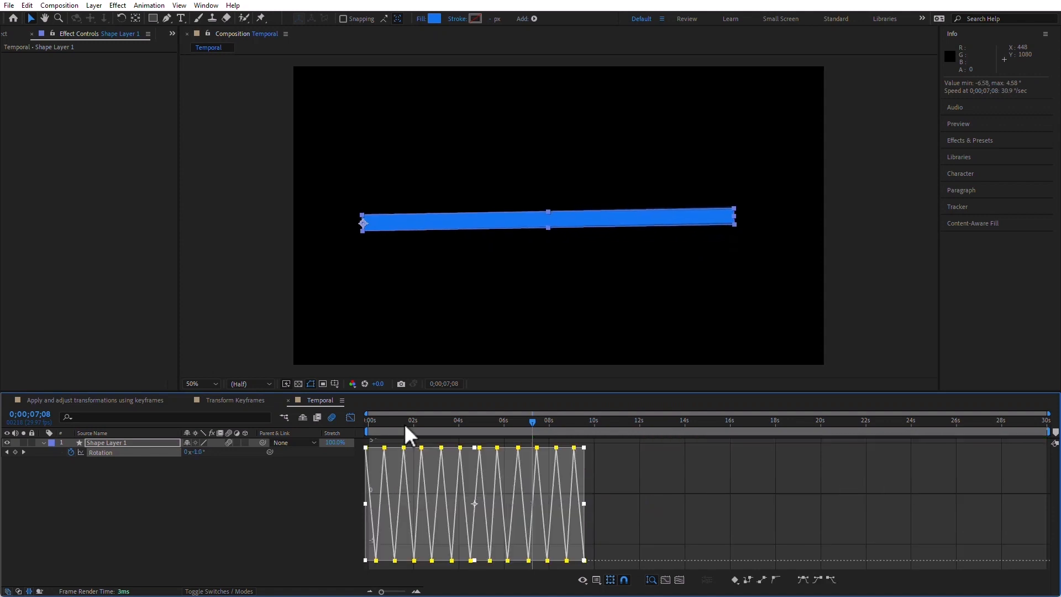
pyautogui.press('space')
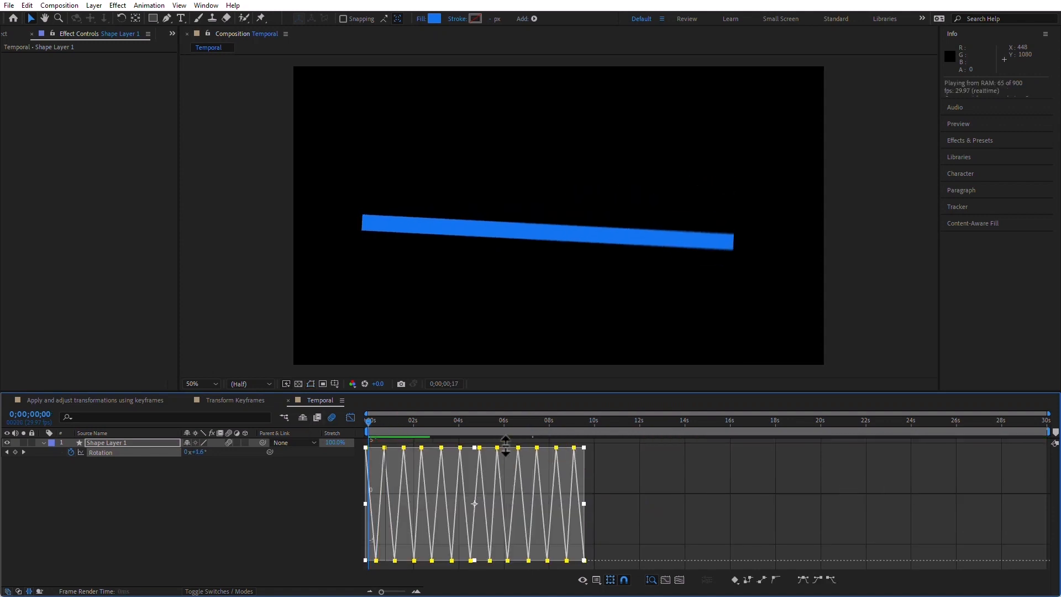
pyautogui.press('space')
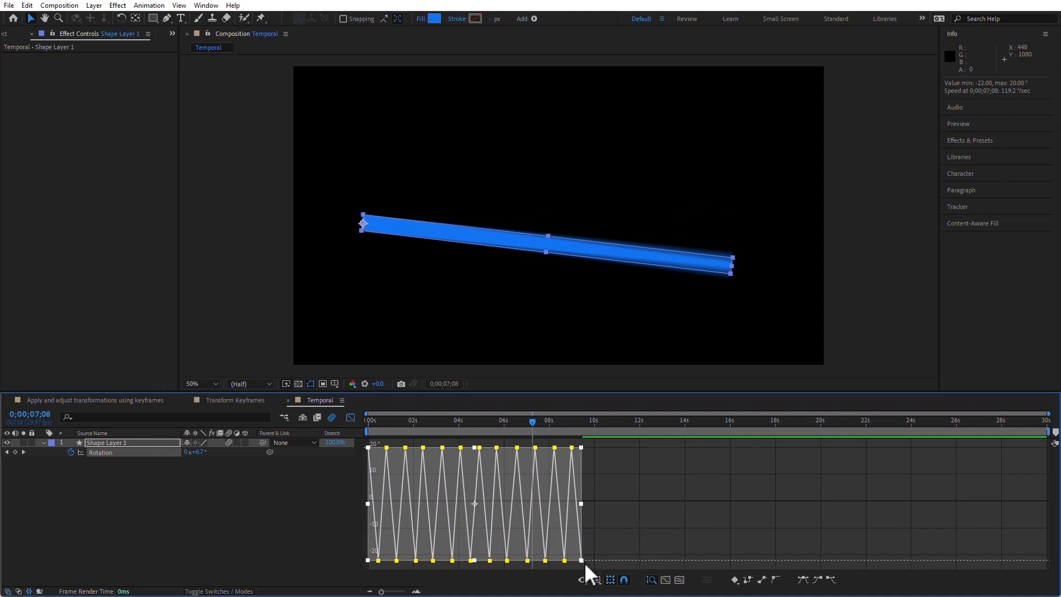
# Taper the lower Rotation values up to about 20° towards the last keyframe and preview the one-sided swing from the first frame.
pyautogui.moveTo(582, 560); pyautogui.dragTo(578, 447)
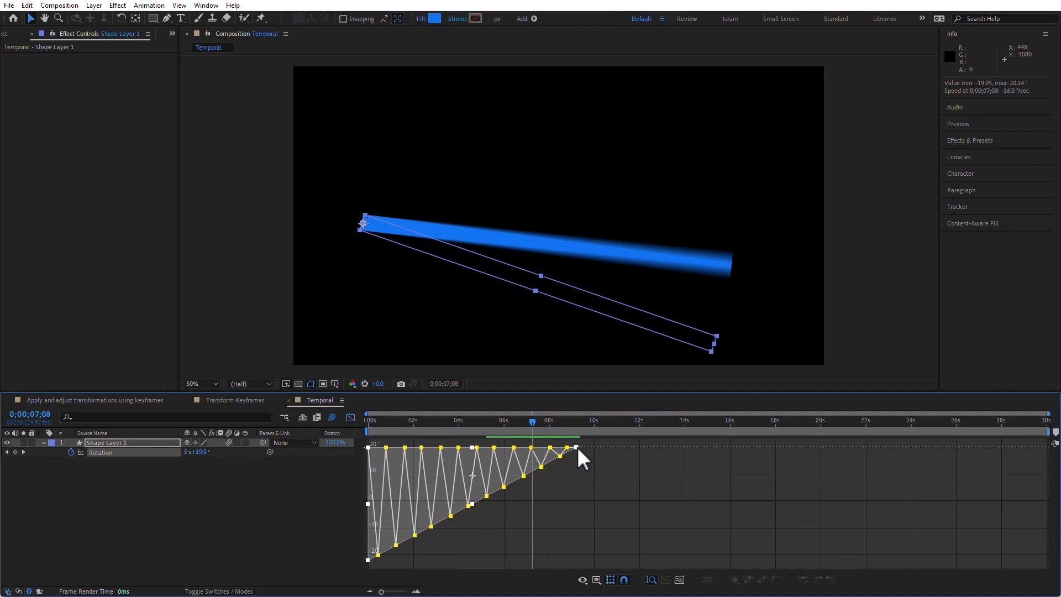
pyautogui.click(410, 420)
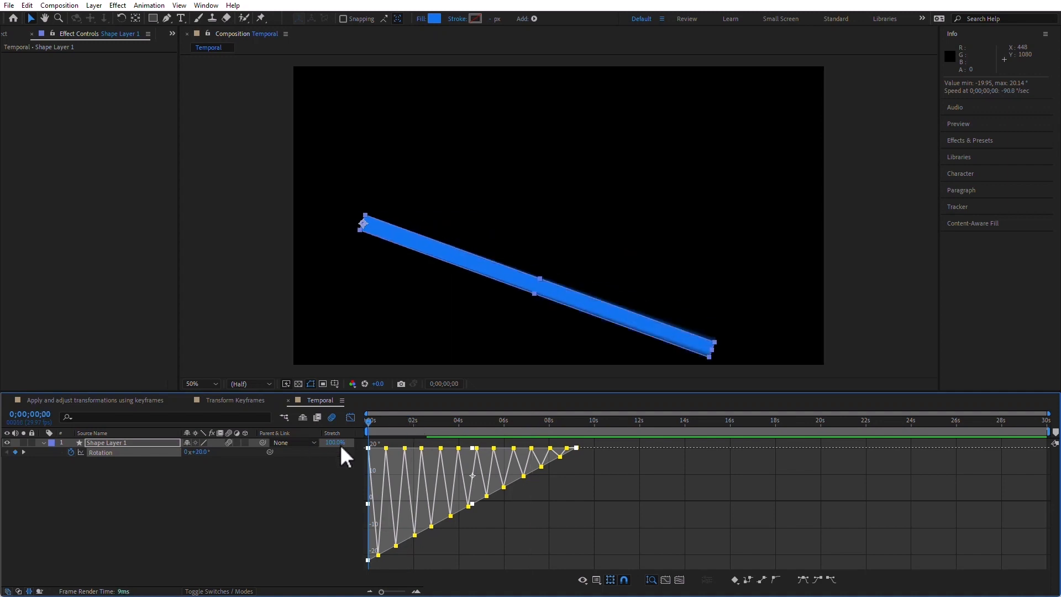
pyautogui.press('space')
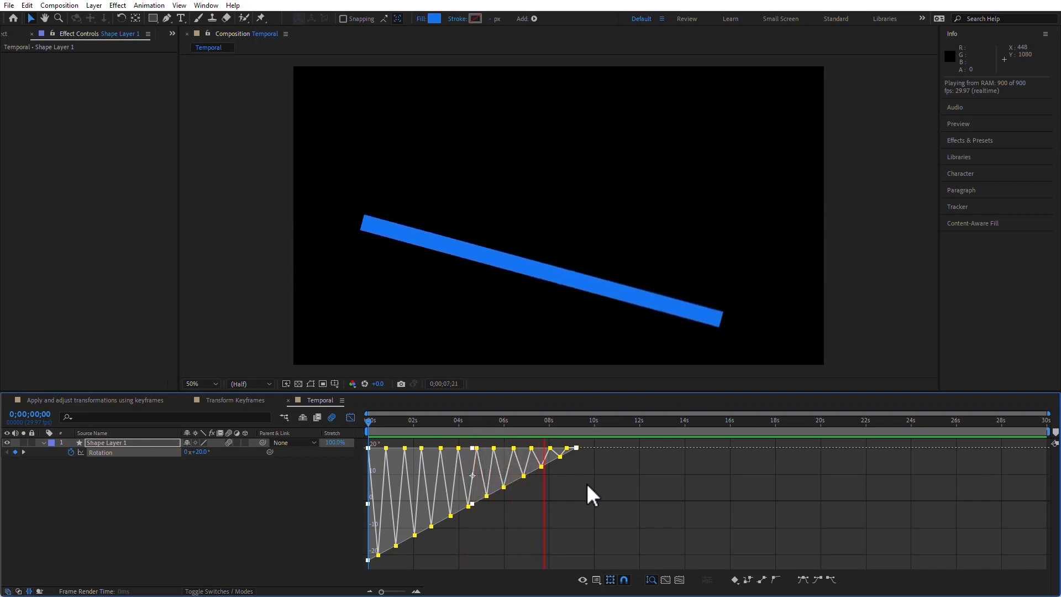
pyautogui.press('space')
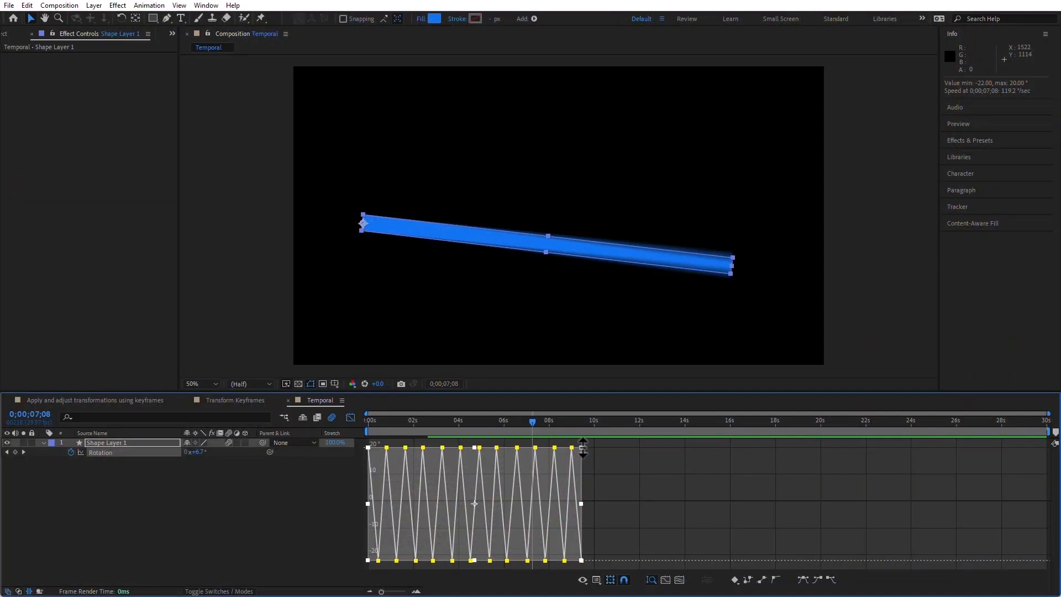
# Taper the Rotation keyframes from both sides to converge near -1° at about 9.5 s, preview the swing, and select all Rotation keyframes.
pyautogui.moveTo(582, 449); pyautogui.dragTo(584, 505)
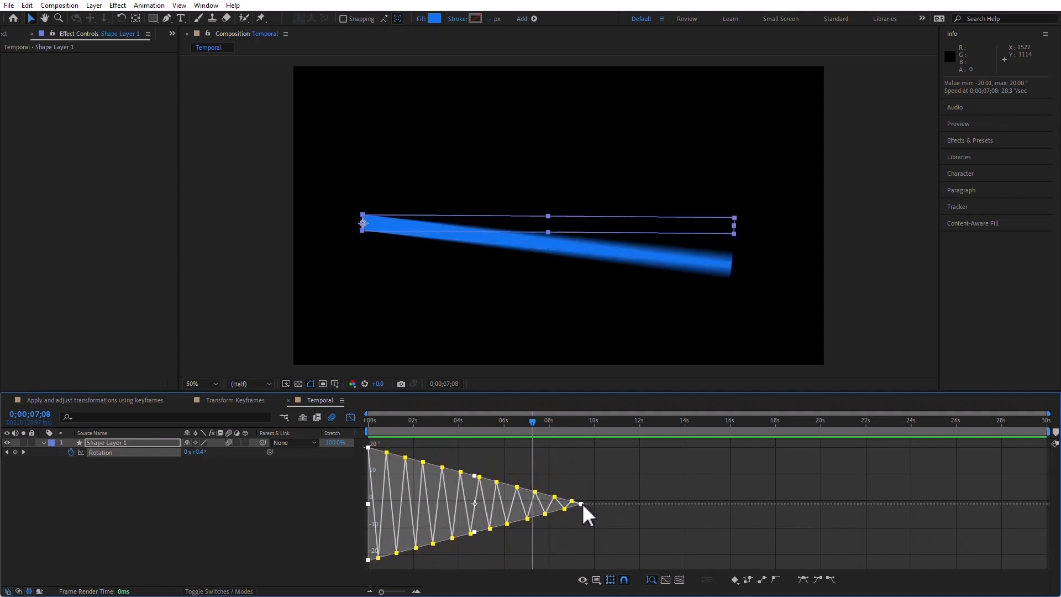
pyautogui.moveTo(396, 422); pyautogui.dragTo(227, 407)
pyautogui.press('space')
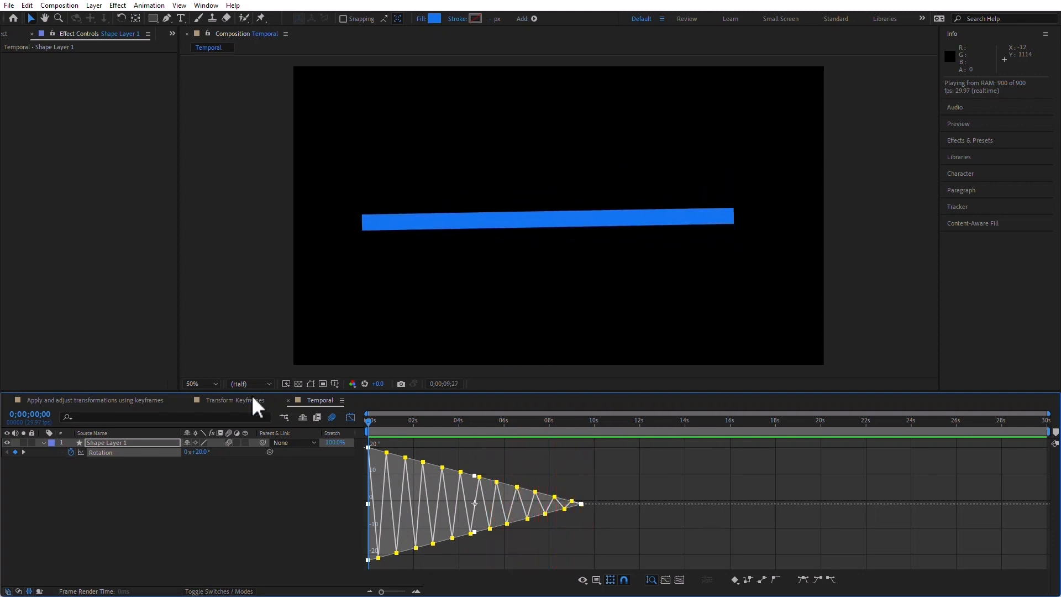
pyautogui.click(104, 455)
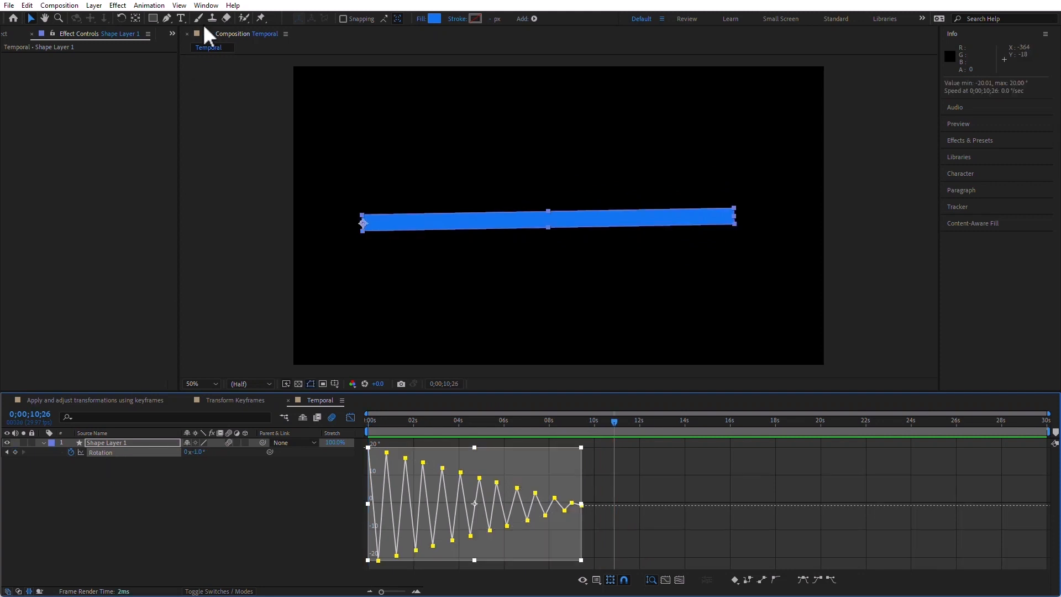
pyautogui.click(149, 5)
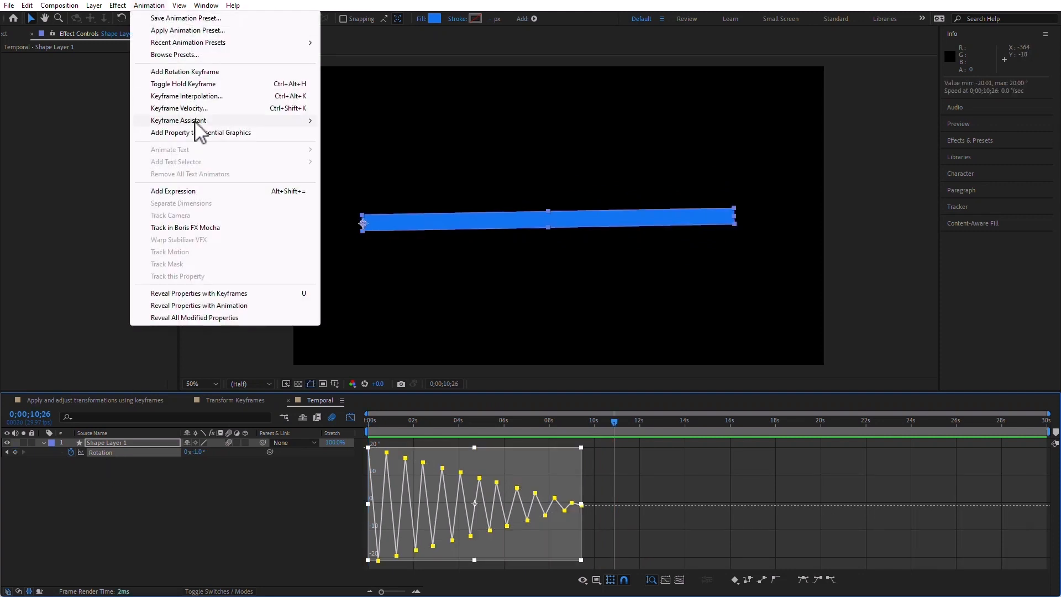
pyautogui.click(207, 96)
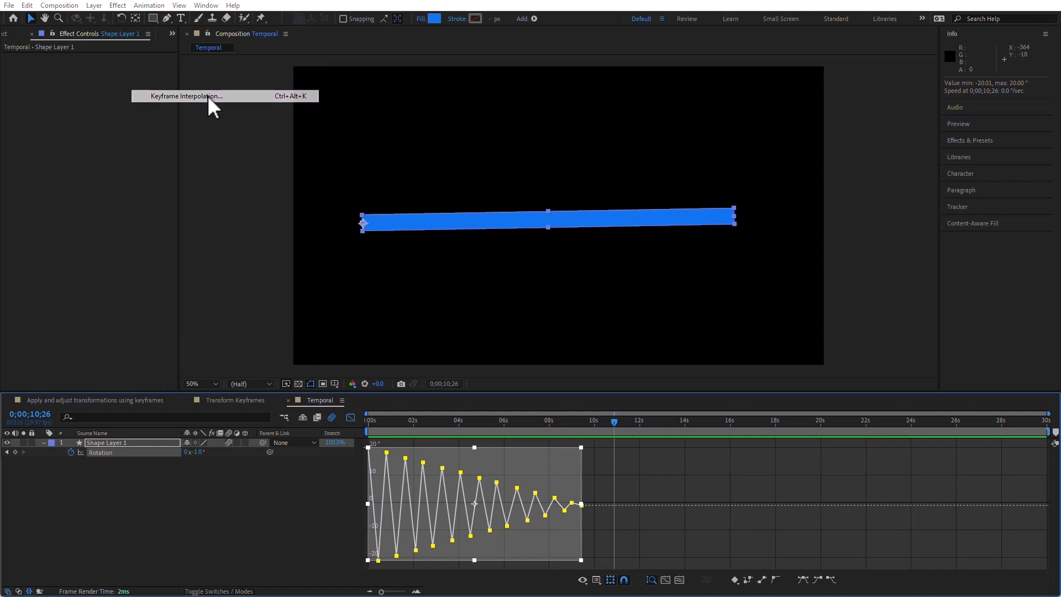
pyautogui.click(588, 352)
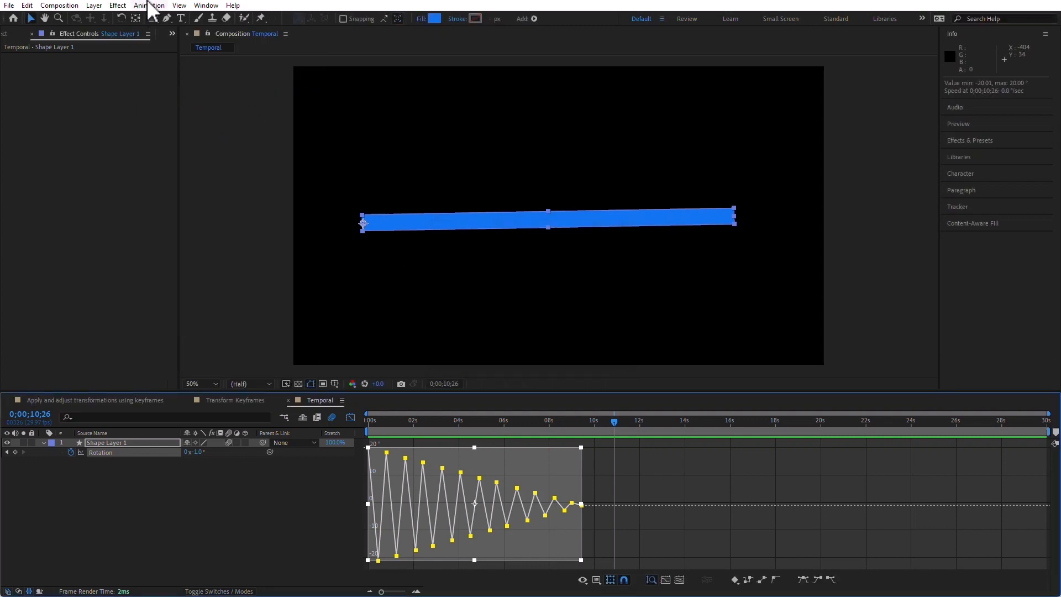
# Apply Easy Ease to the selected Rotation keyframes and preview the damped swing from the first frame.
pyautogui.click(149, 6)
pyautogui.moveTo(200, 122)
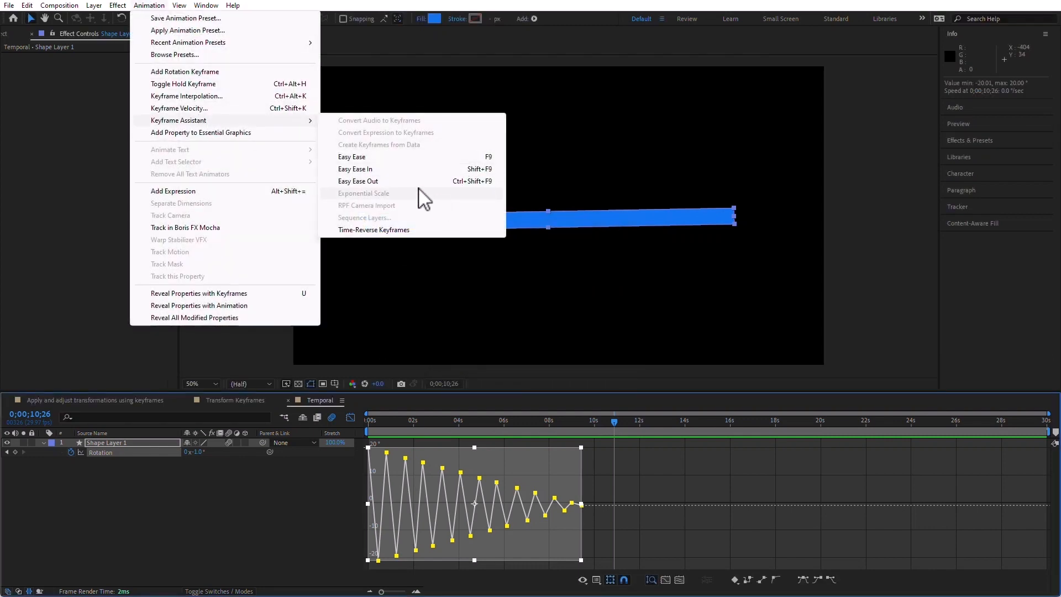
pyautogui.click(407, 158)
pyautogui.click(288, 502)
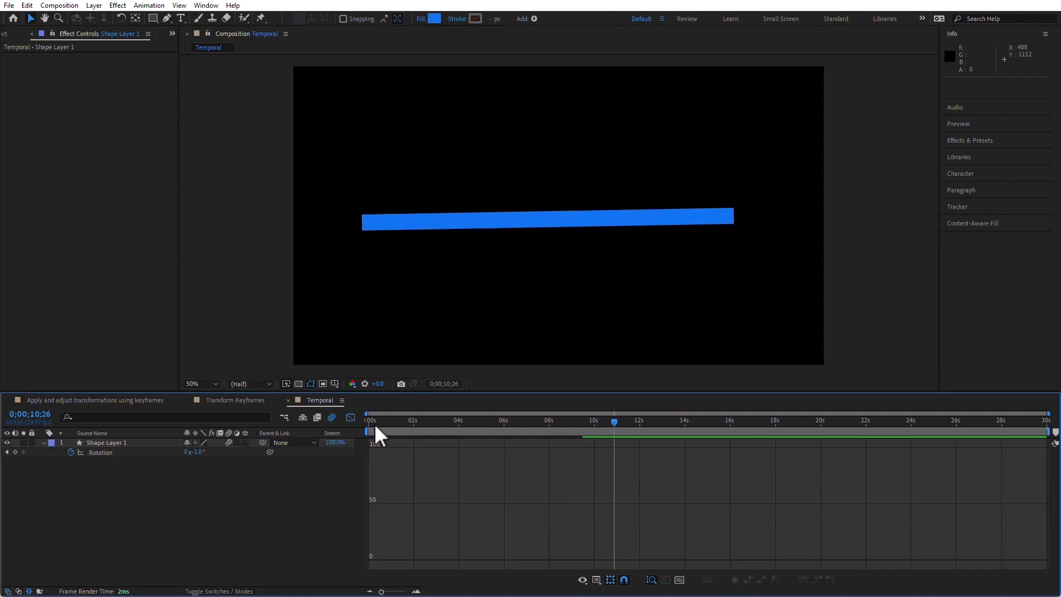
pyautogui.moveTo(408, 419); pyautogui.dragTo(189, 421)
pyautogui.click(105, 453)
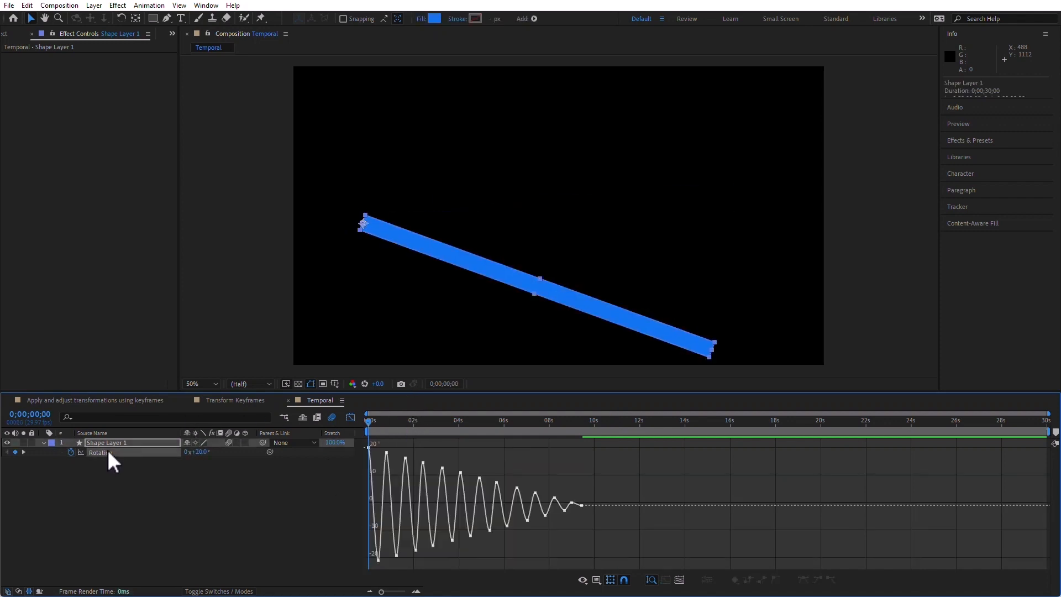
pyautogui.press('space')
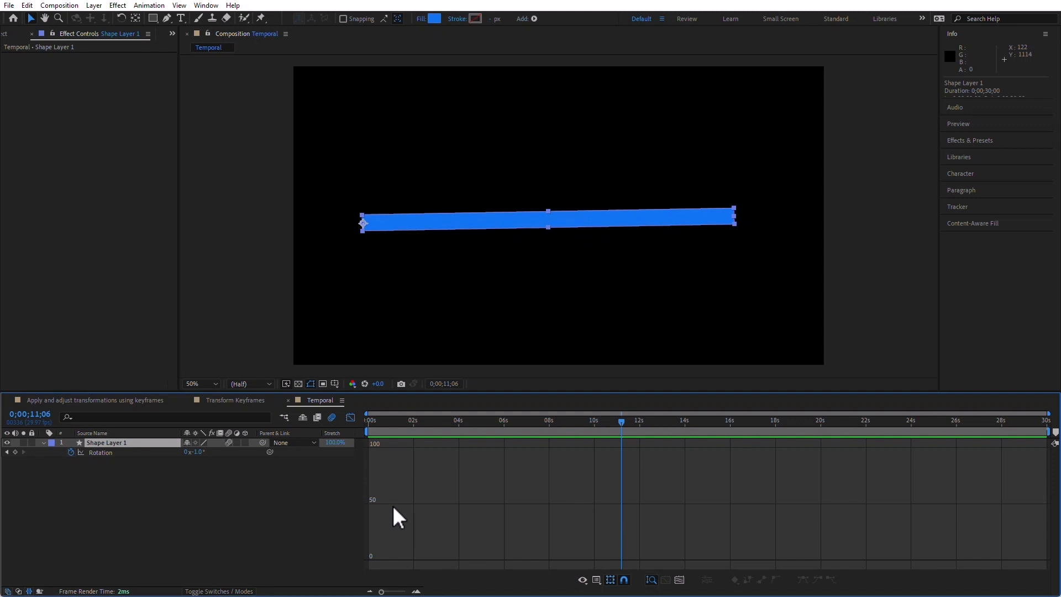
# Reveal all modified properties of the bar's layer and switch from the graph editor to the layer bar view.
pyautogui.press('u')
pyautogui.press('u')
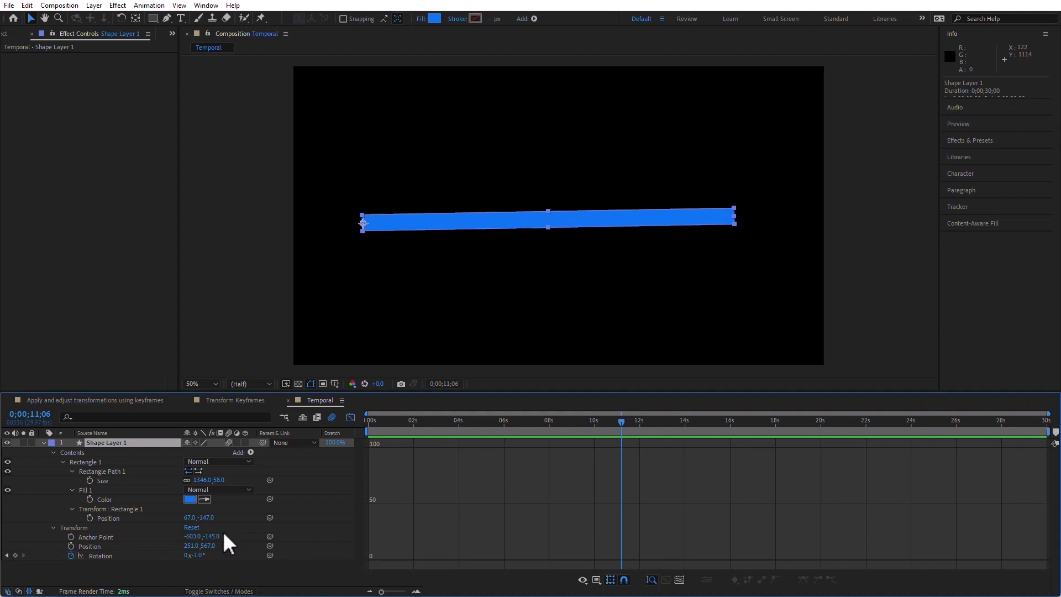
pyautogui.click(101, 556)
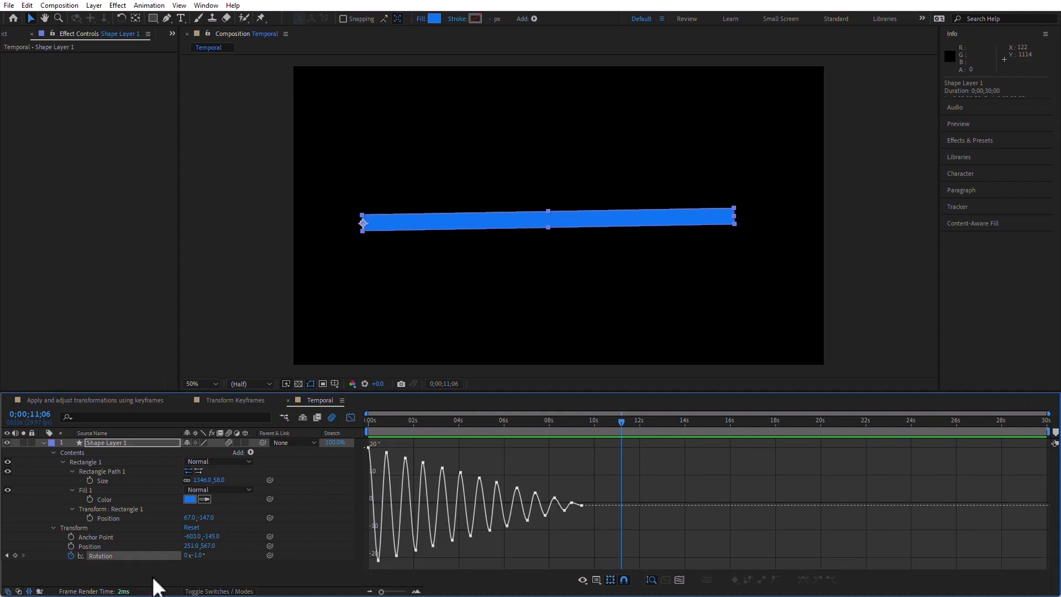
pyautogui.click(149, 5)
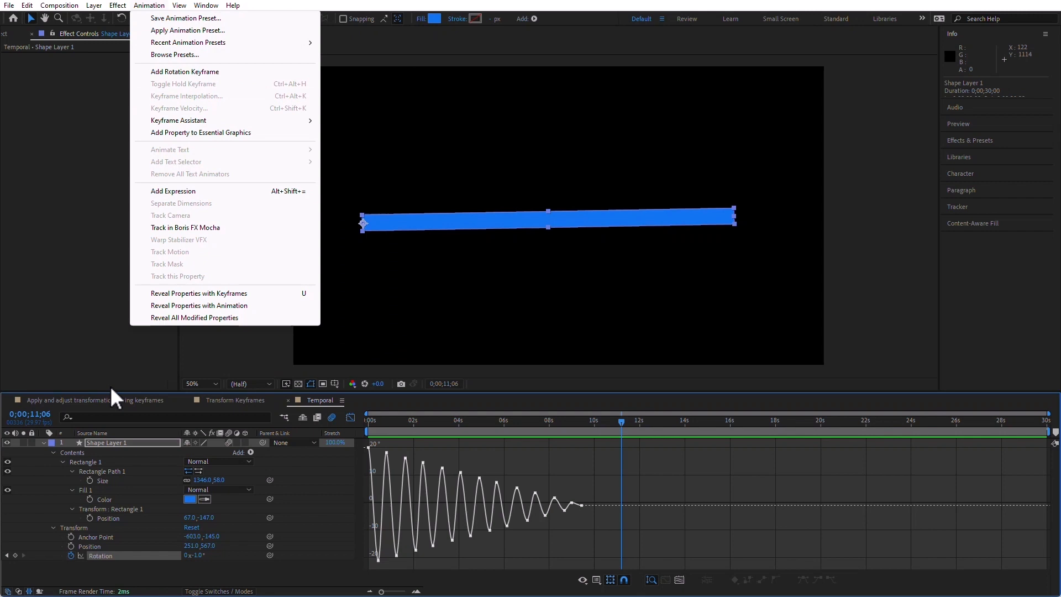
pyautogui.click(105, 557)
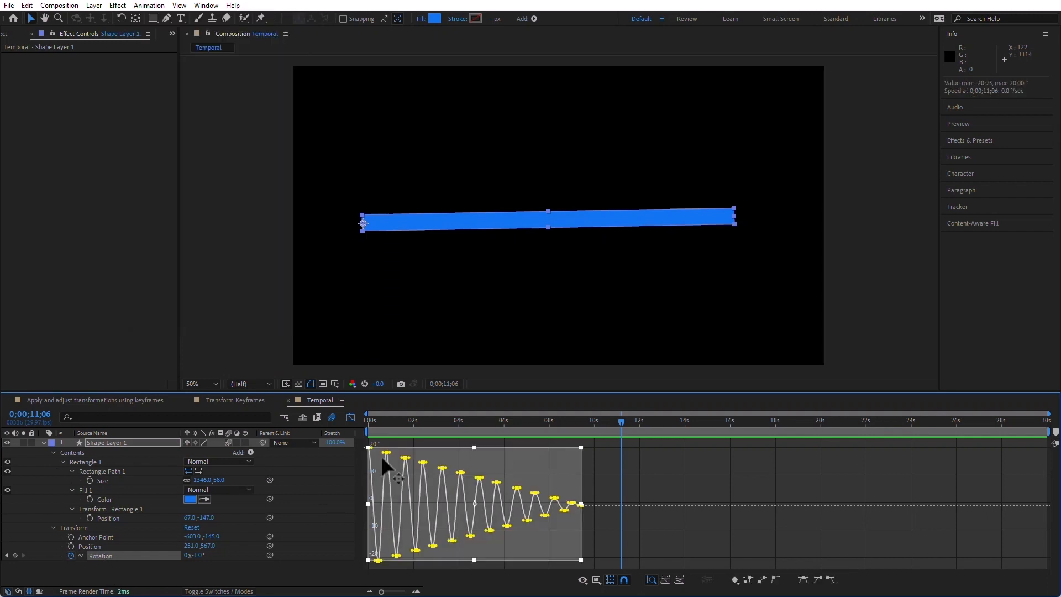
pyautogui.click(351, 418)
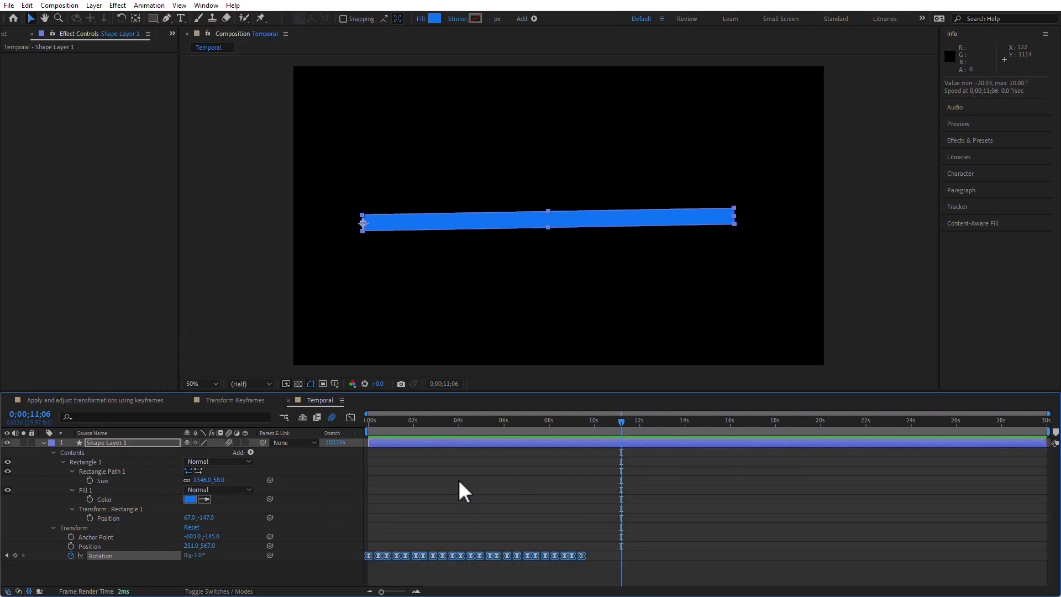
pyautogui.click(190, 579)
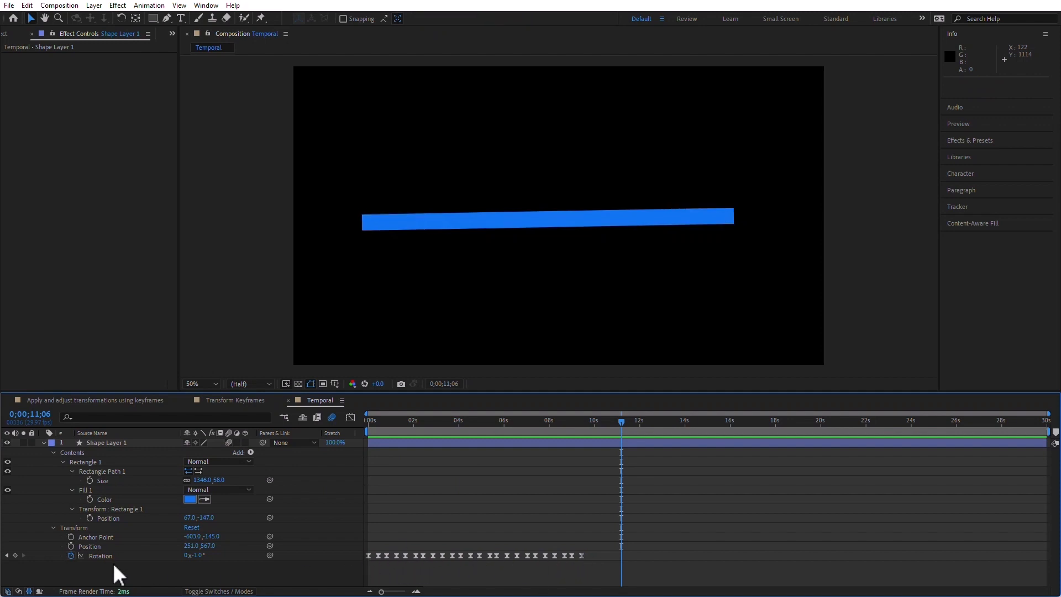
# Save the bar's Rotation keyframes as an animation preset named "Rotation that ends" in User Presets.
pyautogui.click(98, 557)
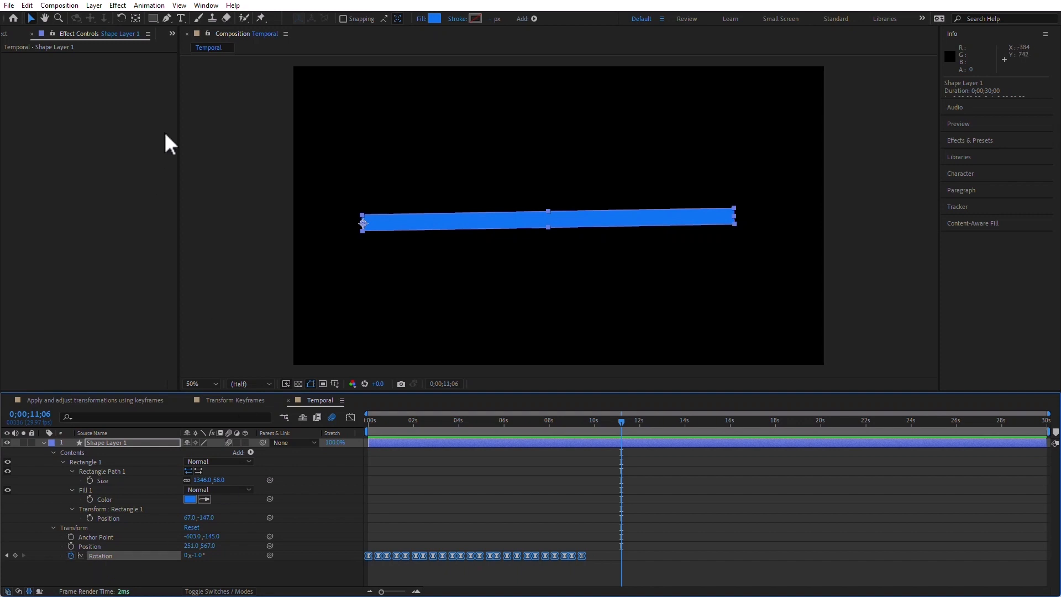
pyautogui.click(161, 6)
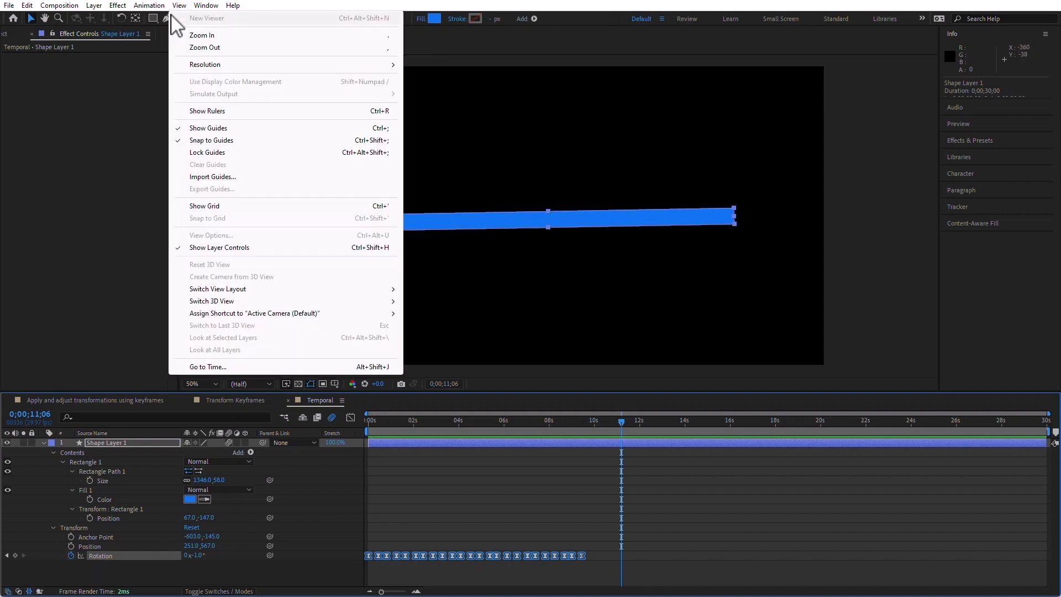
pyautogui.click(166, 17)
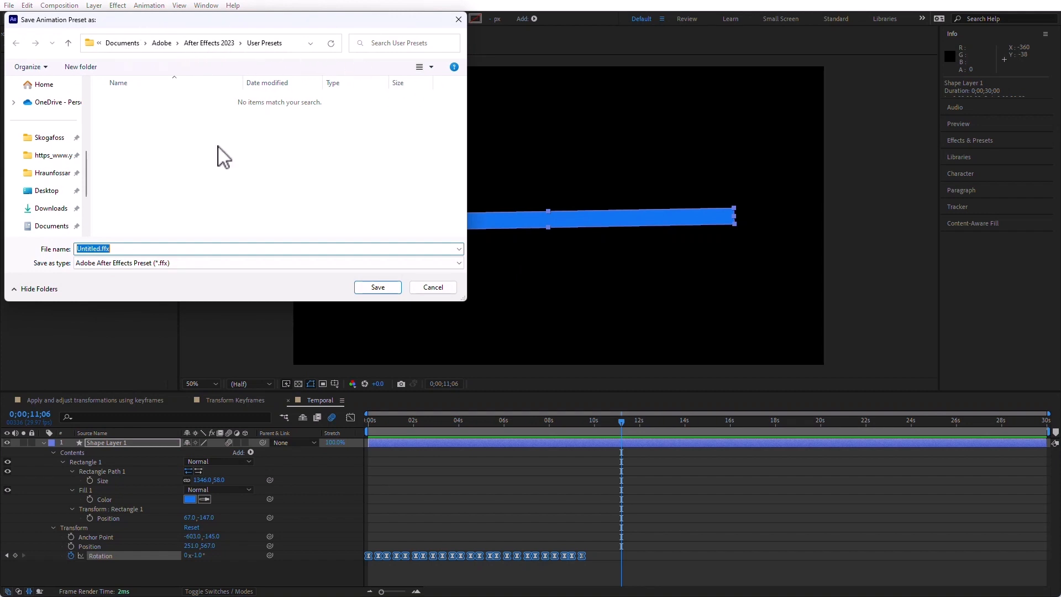
pyautogui.write('Rotation that ends')
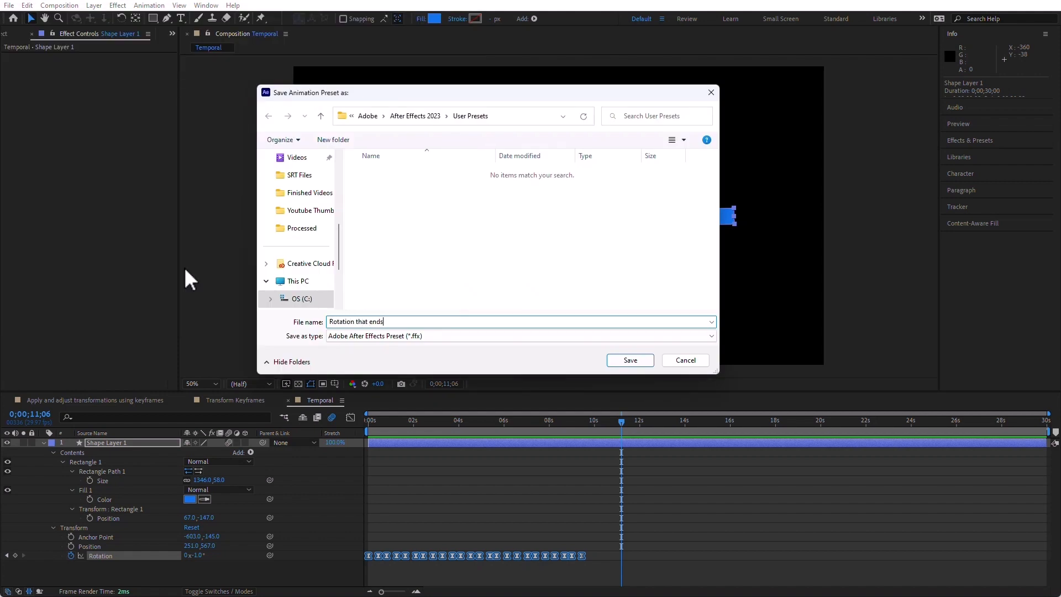
pyautogui.click(632, 361)
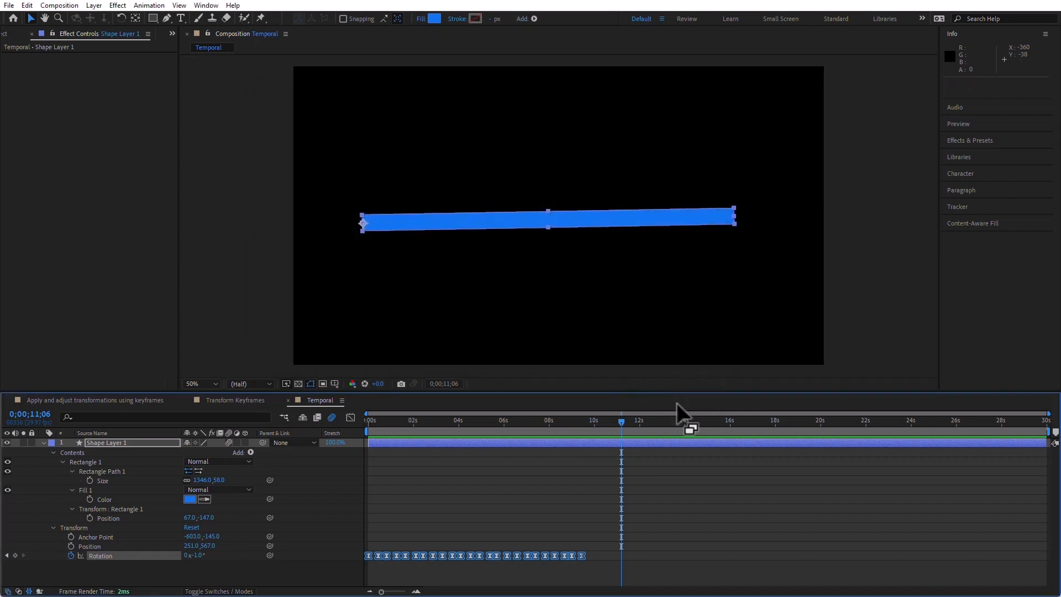
pyautogui.click(133, 577)
# Delete the bar's layer and draw a new blue rectangle about 554 × 56 px just right of the frame's center.
pyautogui.click(104, 444)
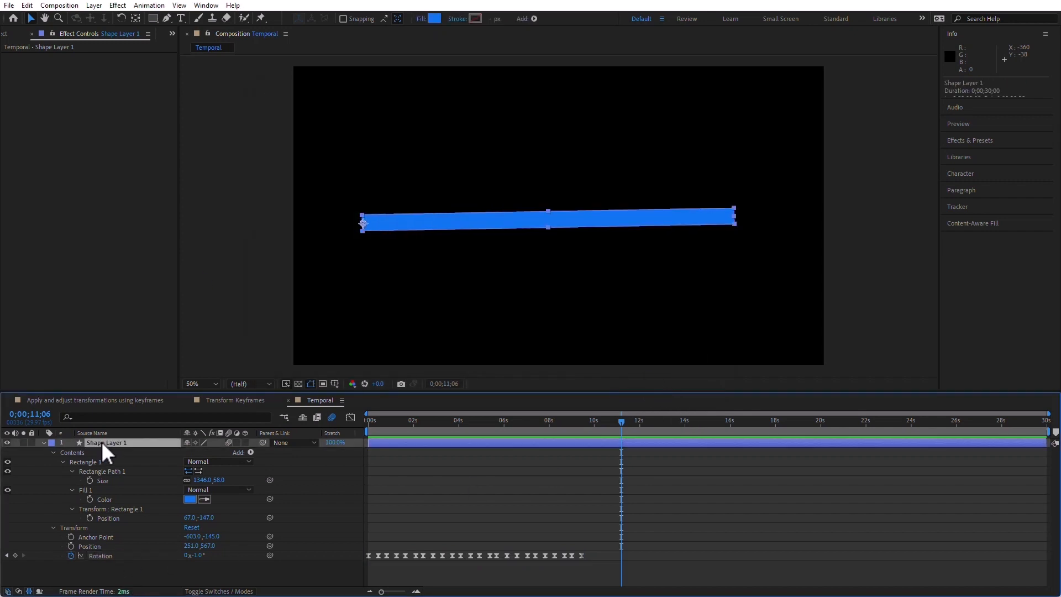
pyautogui.press('Delete')
pyautogui.click(153, 19)
pyautogui.moveTo(540, 220); pyautogui.dragTo(696, 236)
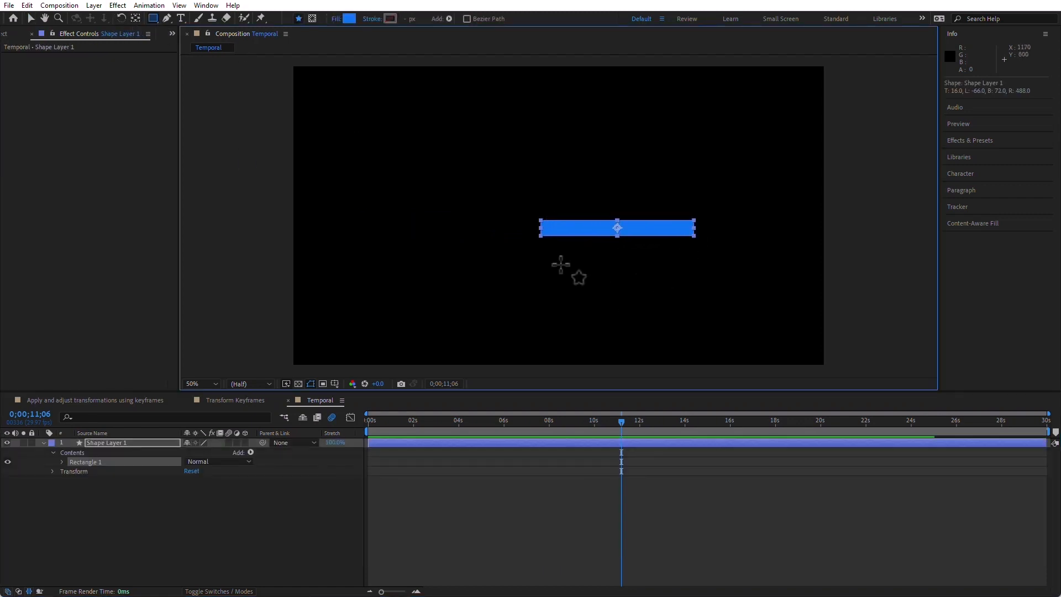
pyautogui.click(136, 19)
pyautogui.click(133, 149)
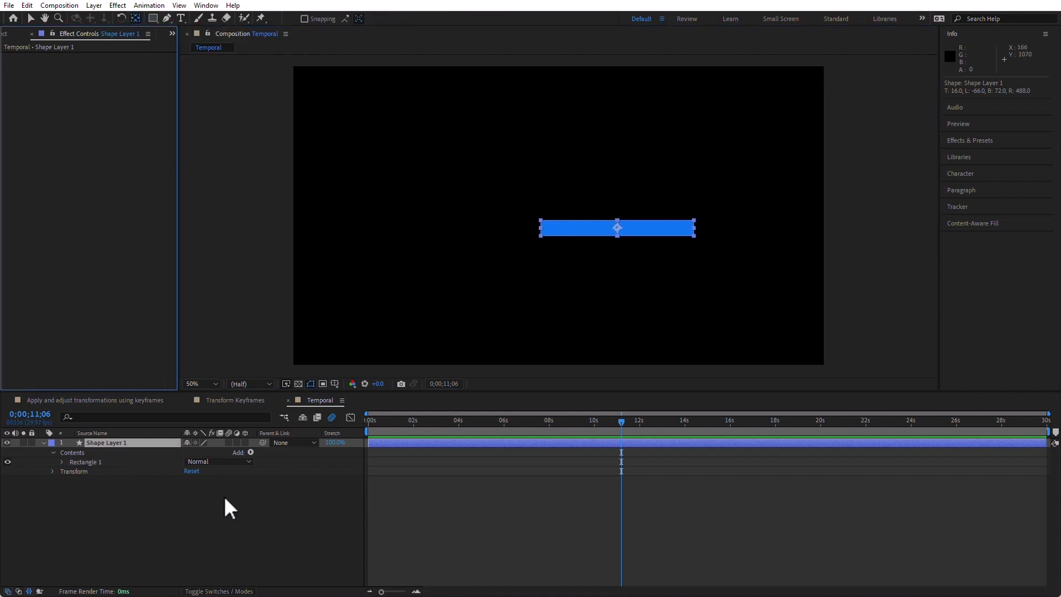
# Apply the "Rotation that ends" user preset to the new rectangle at the first frame and preview the animation.
pyautogui.click(224, 537)
pyautogui.press('Home')
pyautogui.click(118, 434)
pyautogui.click(122, 445)
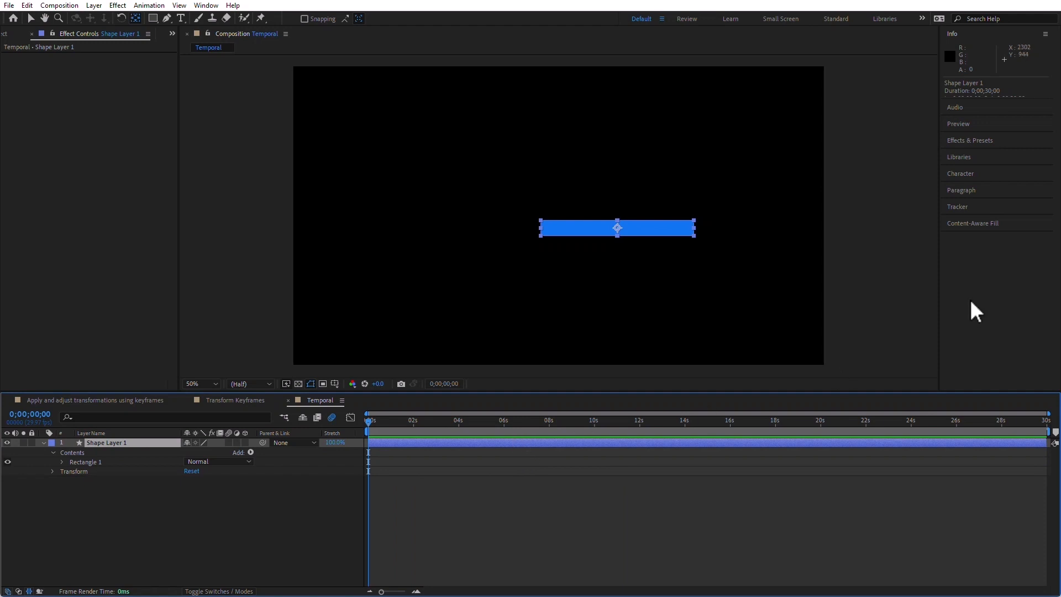
pyautogui.click(966, 141)
pyautogui.click(945, 110)
pyautogui.click(954, 127)
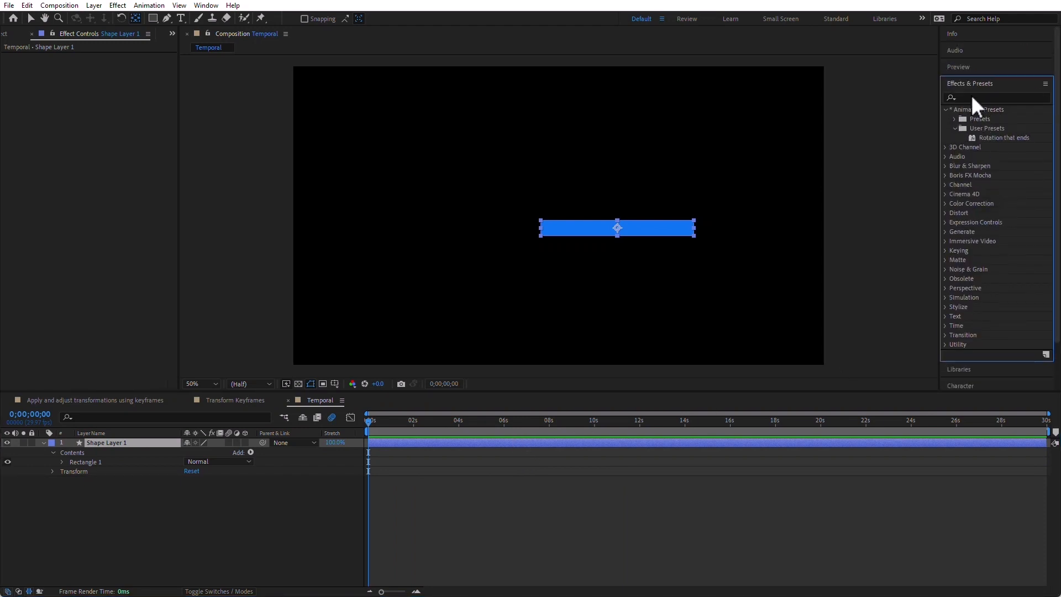
pyautogui.moveTo(977, 135); pyautogui.dragTo(664, 233)
pyautogui.press('space')
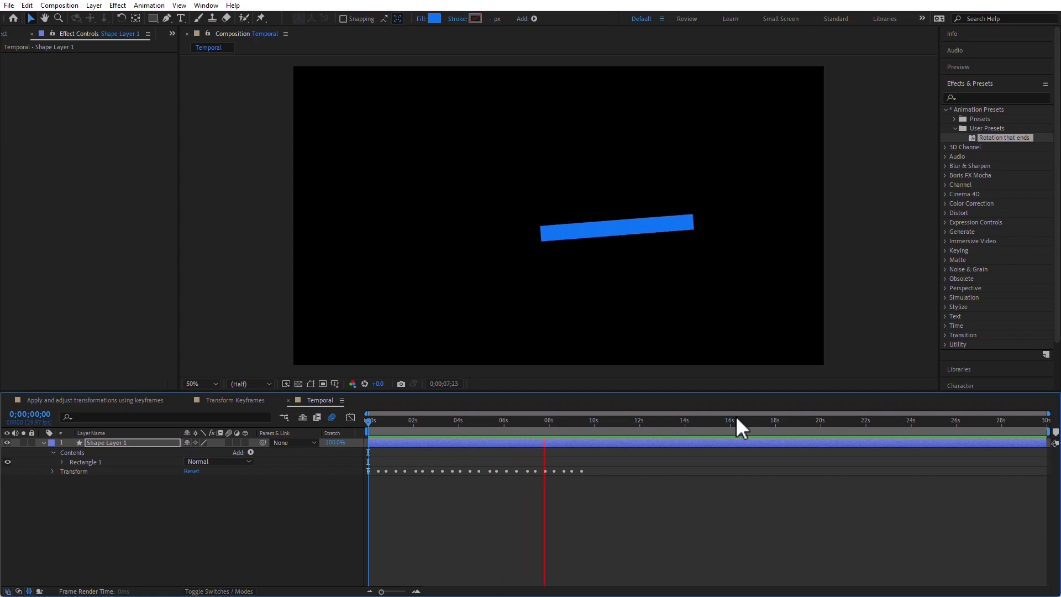
pyautogui.press('space')
# Reveal the new rectangle's modified properties, select them all, and view the animation preset commands available for them.
pyautogui.click(114, 442)
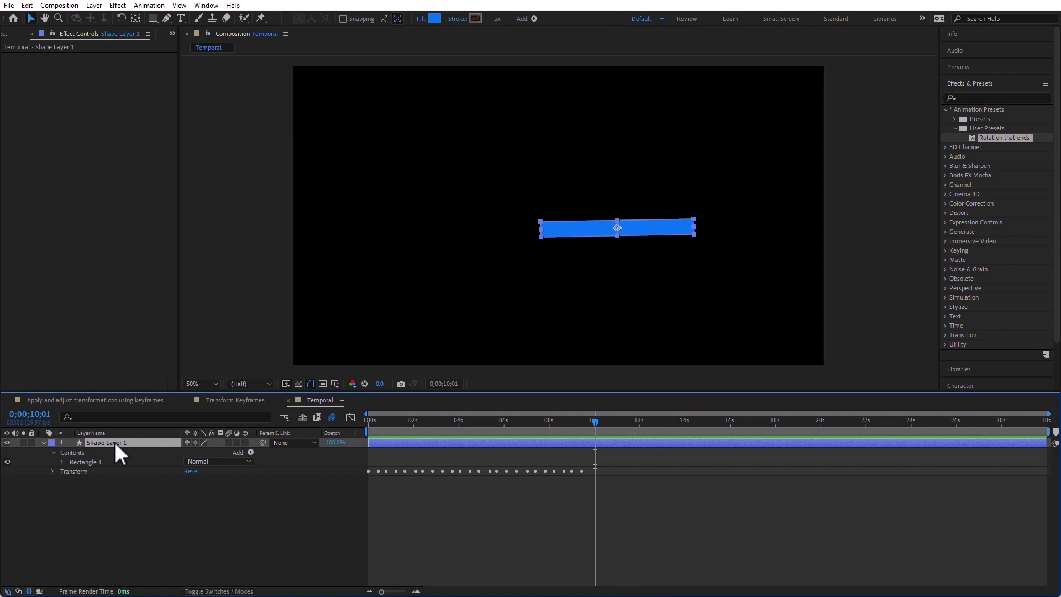
pyautogui.press('u')
pyautogui.press('u')
pyautogui.moveTo(200, 577); pyautogui.dragTo(55, 431)
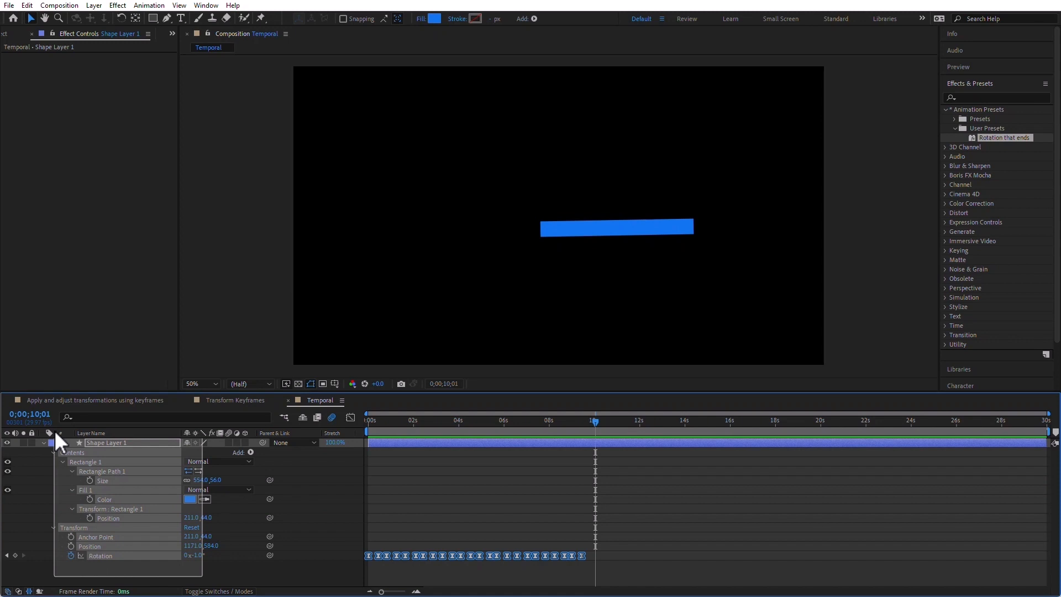
pyautogui.moveTo(55, 430); pyautogui.dragTo(55, 430)
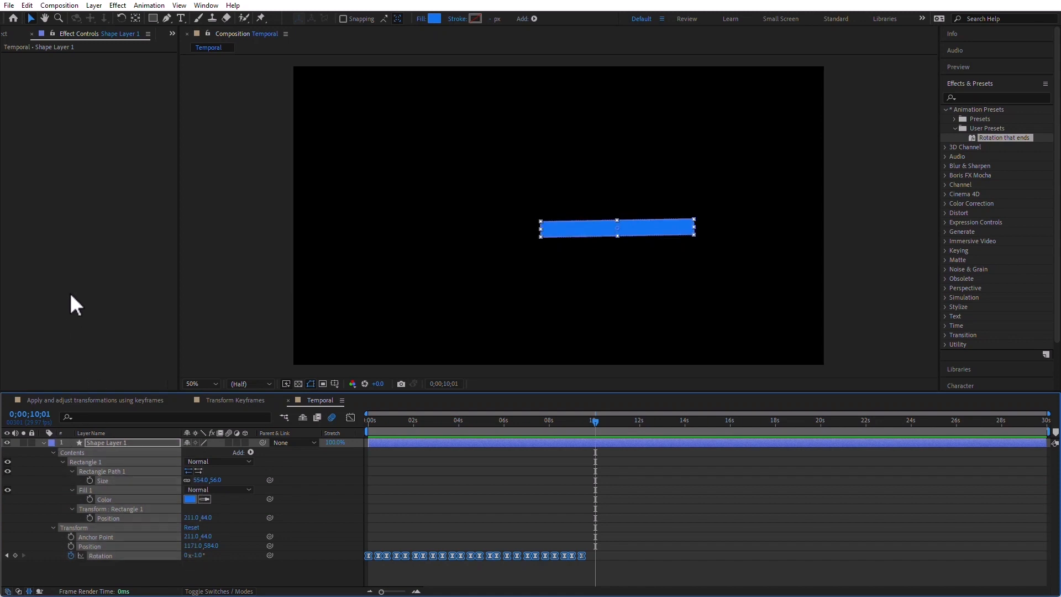
pyautogui.click(160, 5)
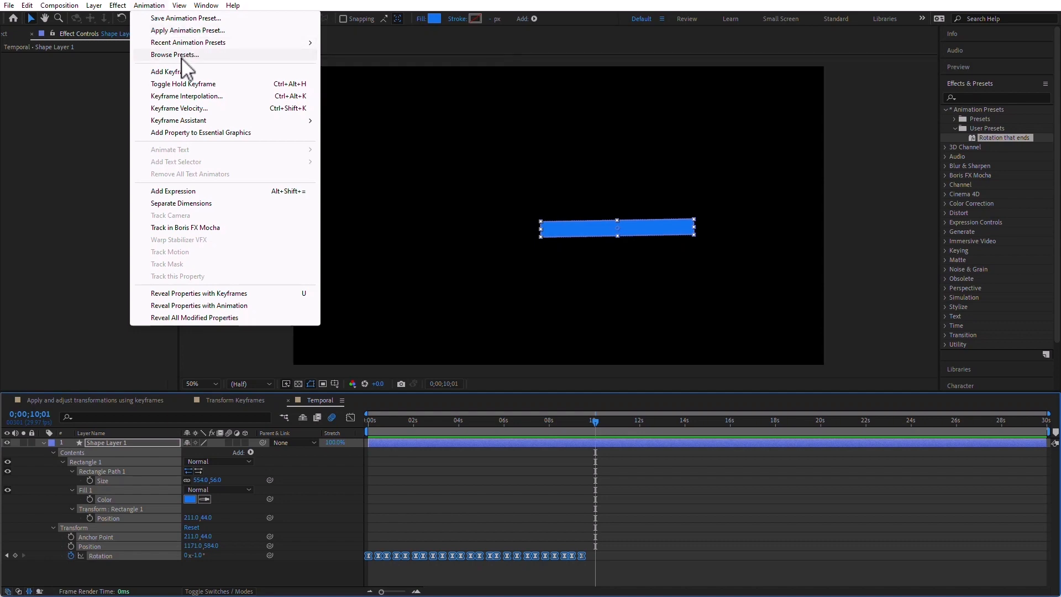
pyautogui.click(76, 131)
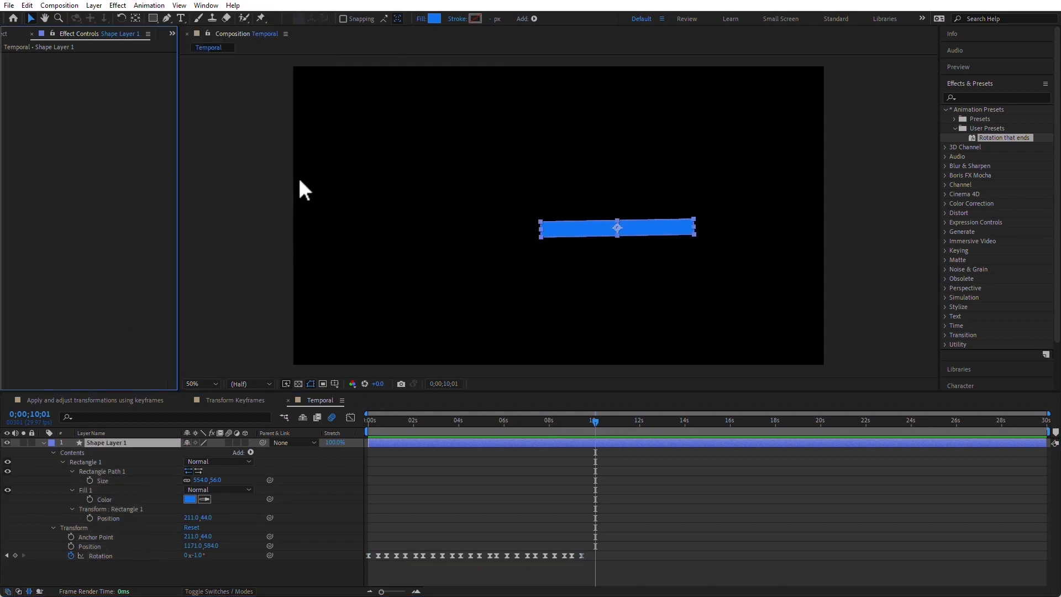